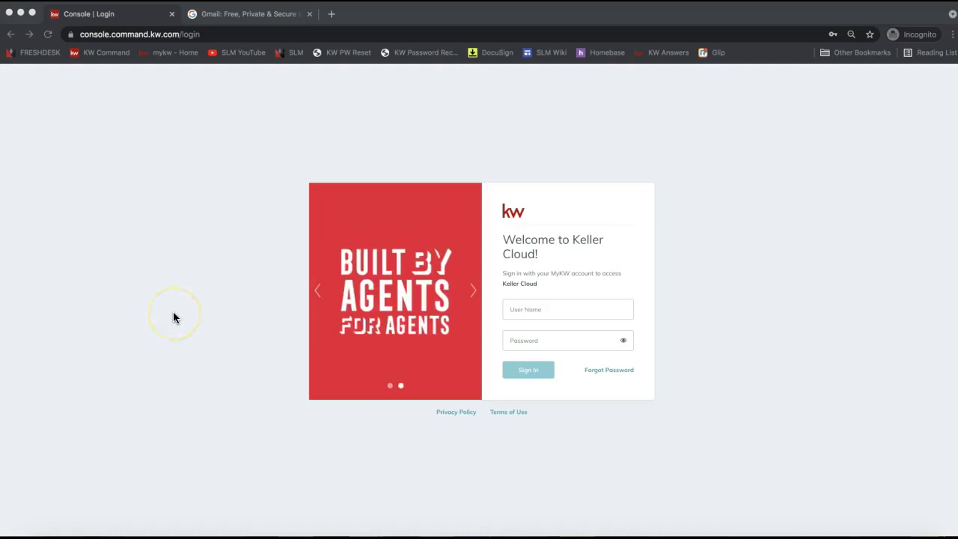
Autofill the KW Command login form with the saved username and password
click(542, 335)
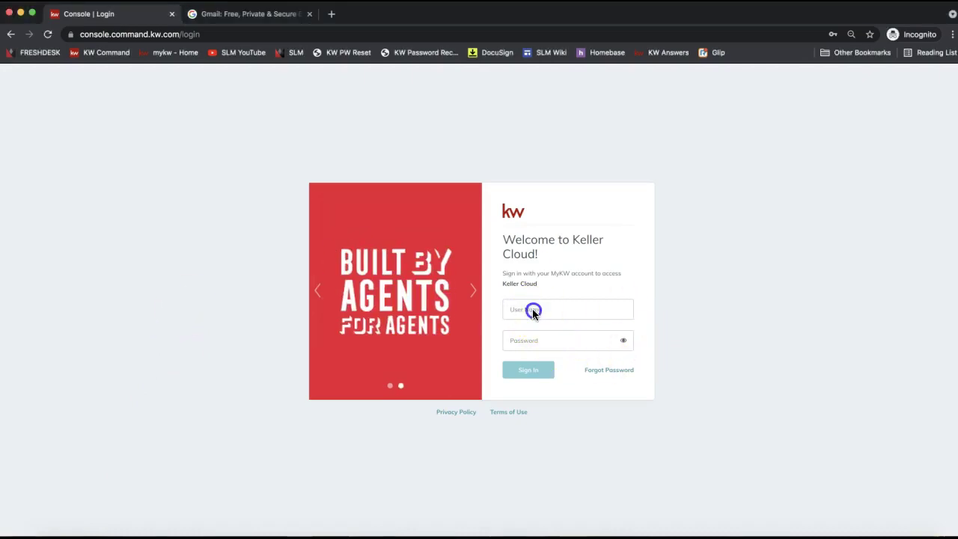
click(524, 308)
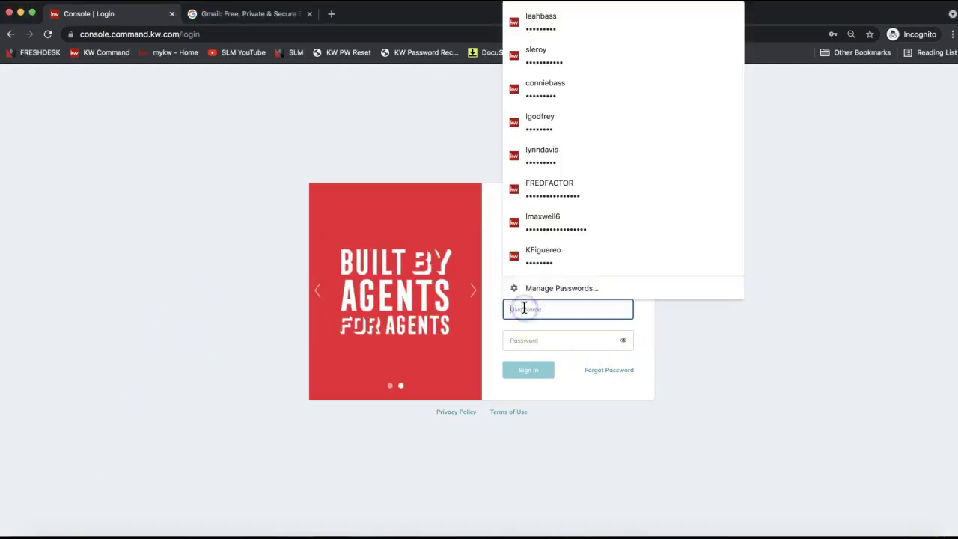
text(leahbass)
click(571, 345)
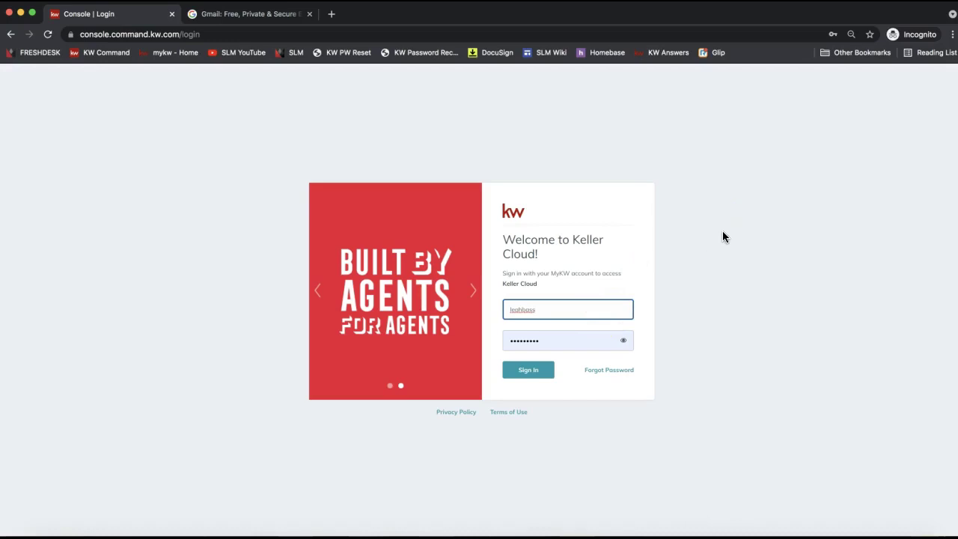
Point the browser to agent.kw.com and sign in with the filled credentials
click(129, 36)
text(agent.kw.com)
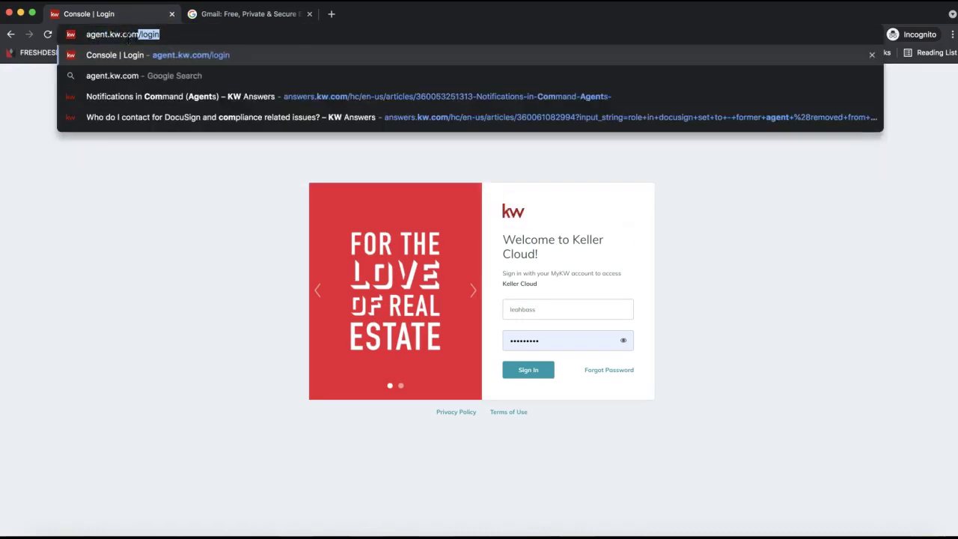
key(Delete)
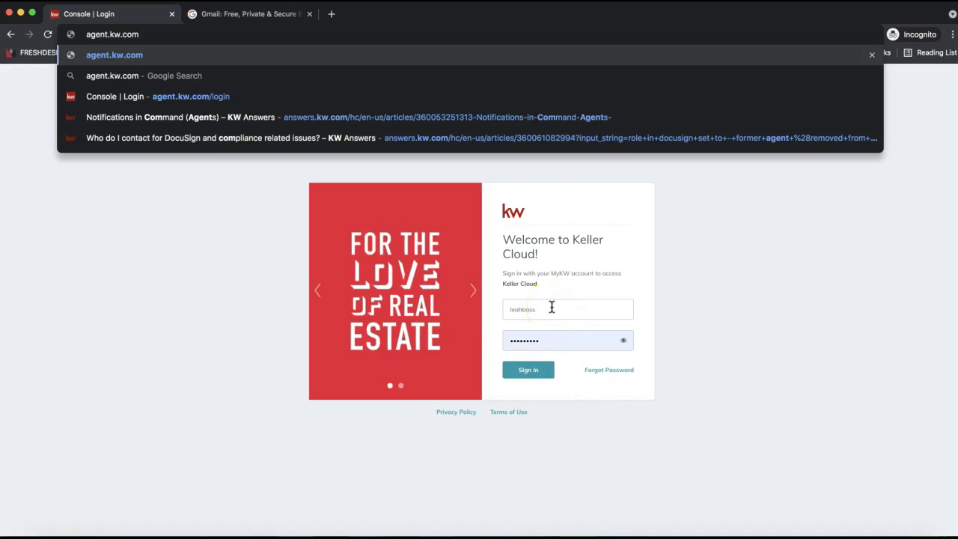
click(704, 280)
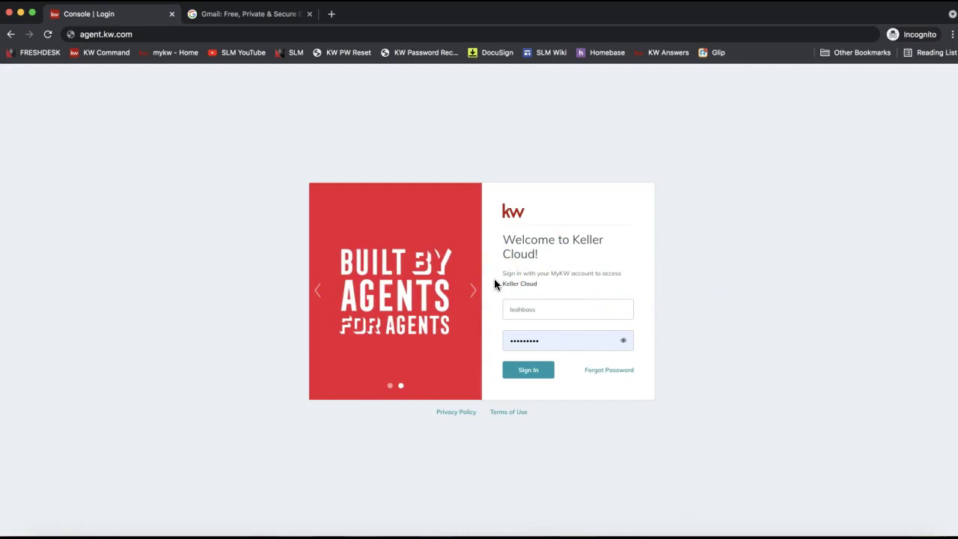
click(595, 440)
click(526, 370)
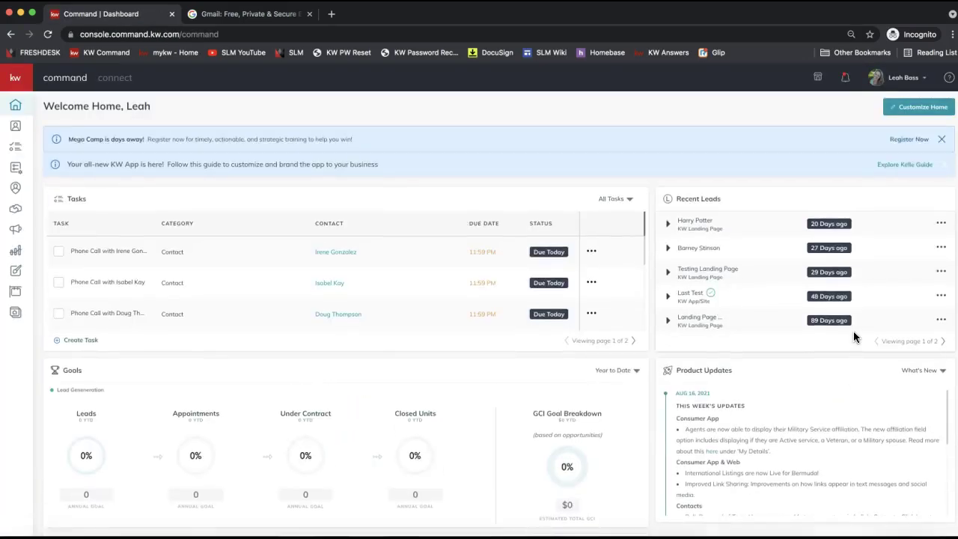
Dismiss the Mega Camp banner and bring up the account menu at top right
click(942, 140)
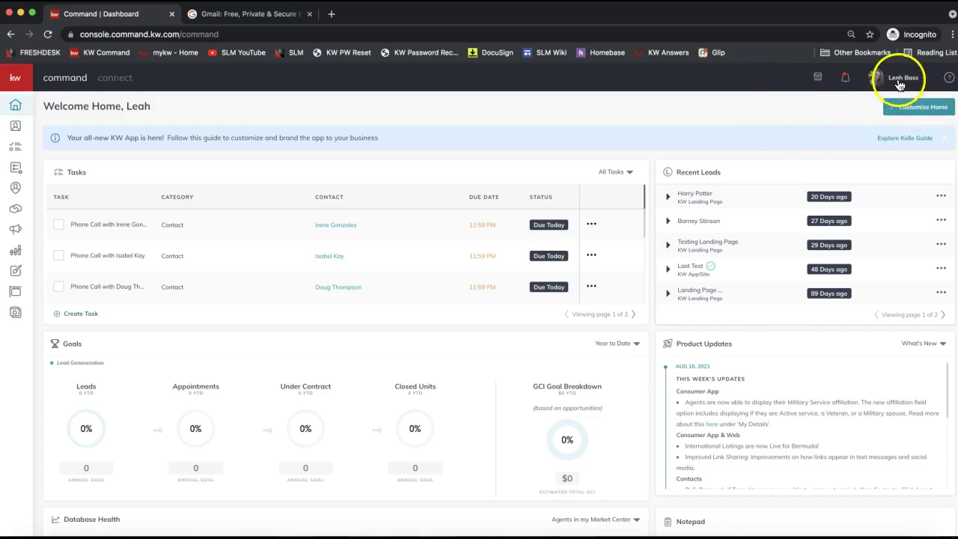
click(904, 81)
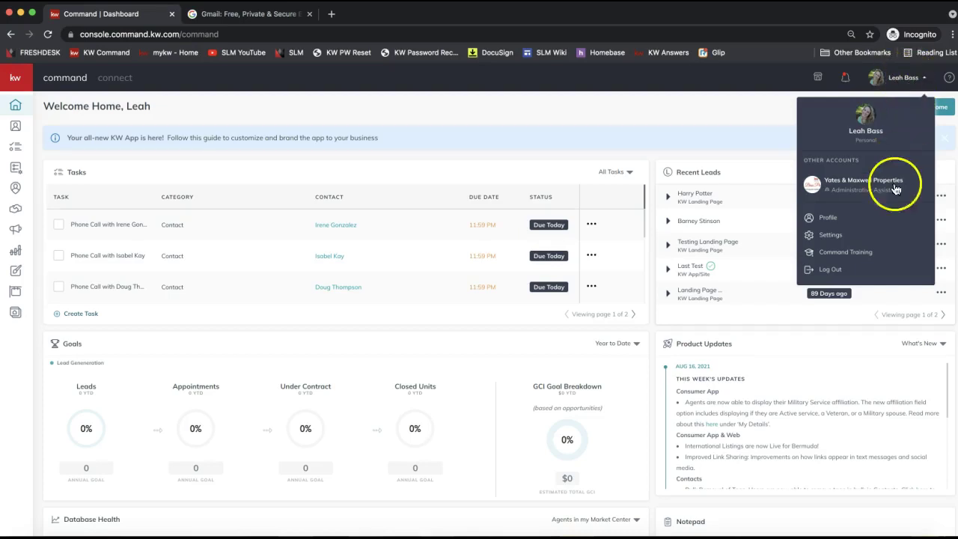
Go to Settings from the account menu, then close the reopened account options
click(828, 244)
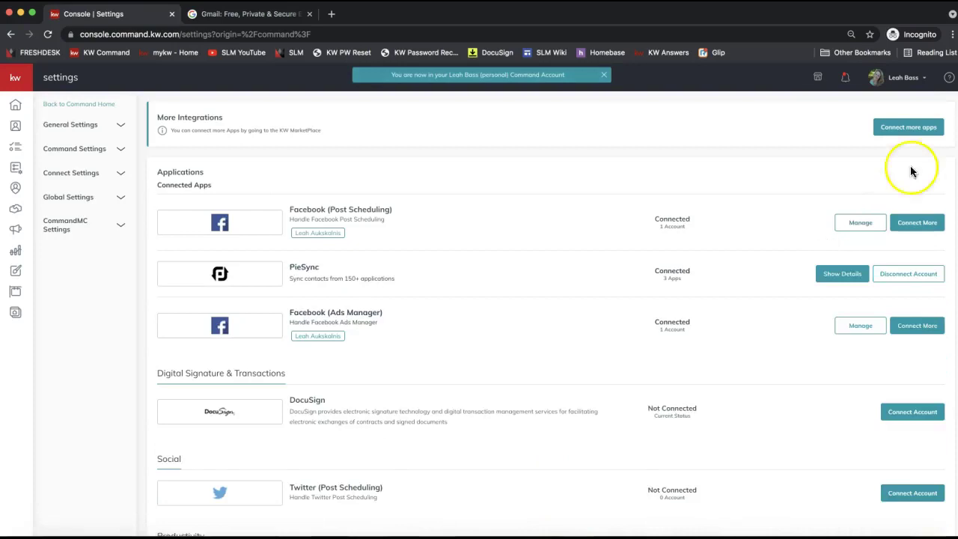
click(898, 79)
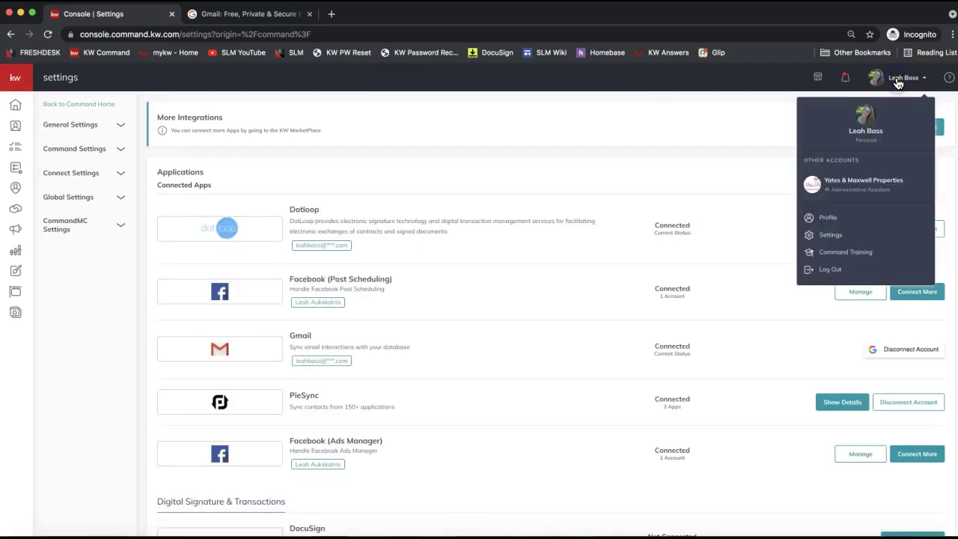
click(896, 82)
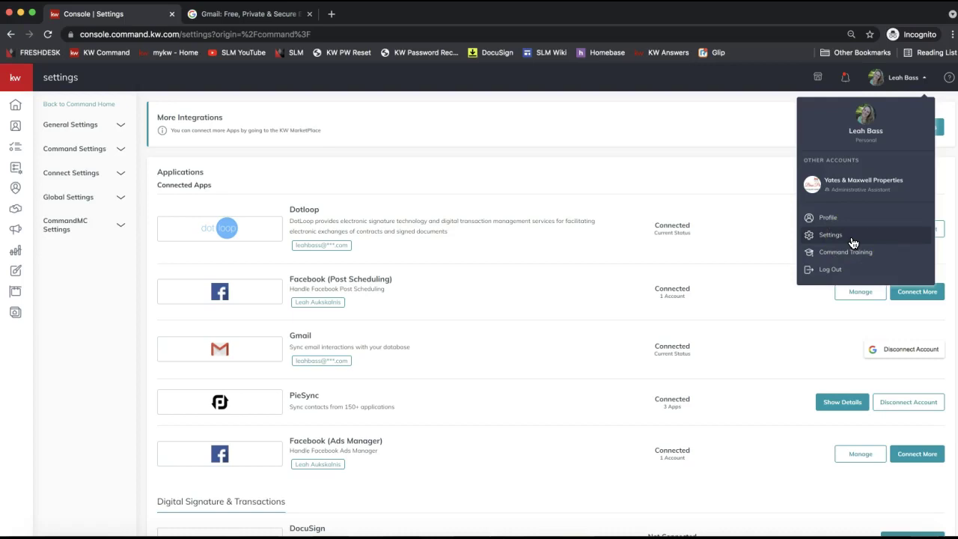
click(263, 174)
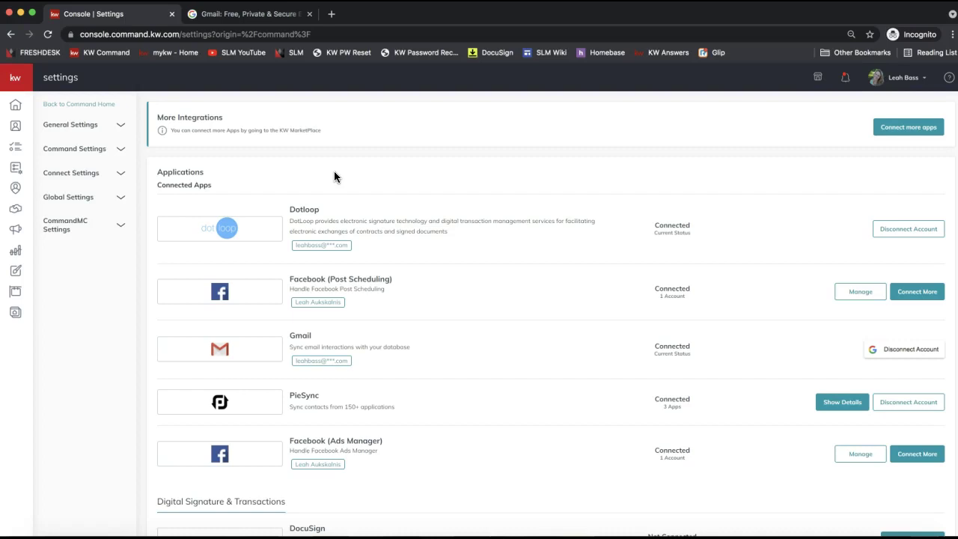
Scroll the Applications list down to DocuSign under Digital Signature & Transactions
double_click(185, 171)
scroll(443, 215, down, 2)
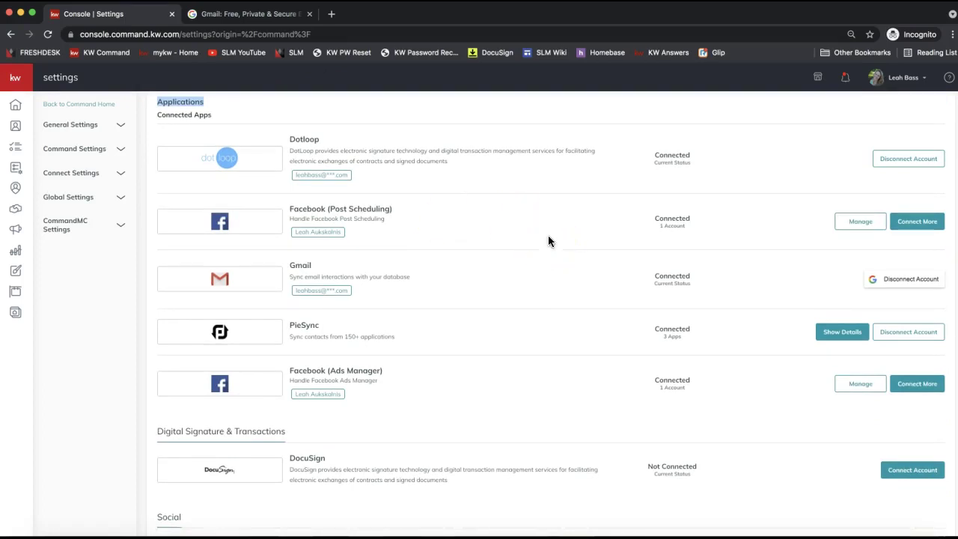
scroll(548, 241, down, 5)
double_click(307, 298)
scroll(391, 317, up, 7)
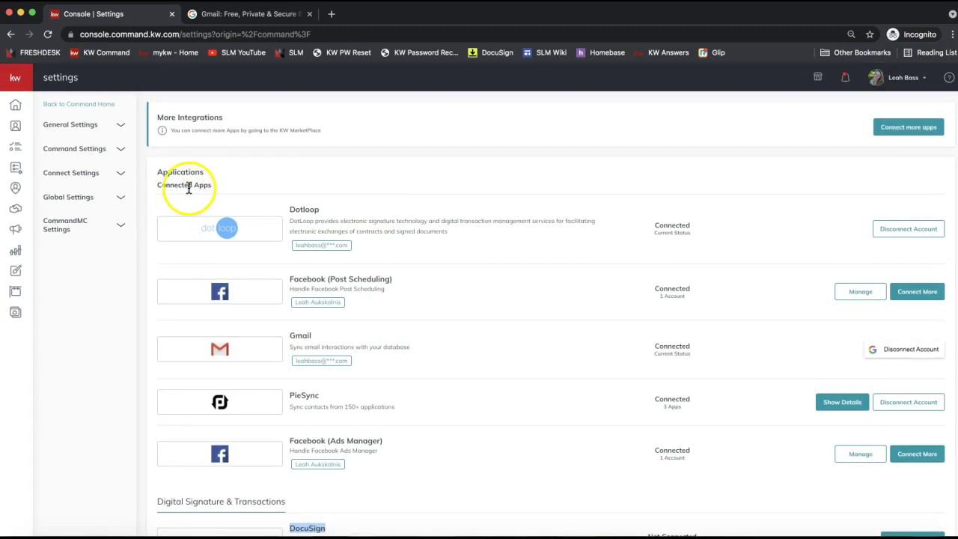
scroll(204, 187, down, 3)
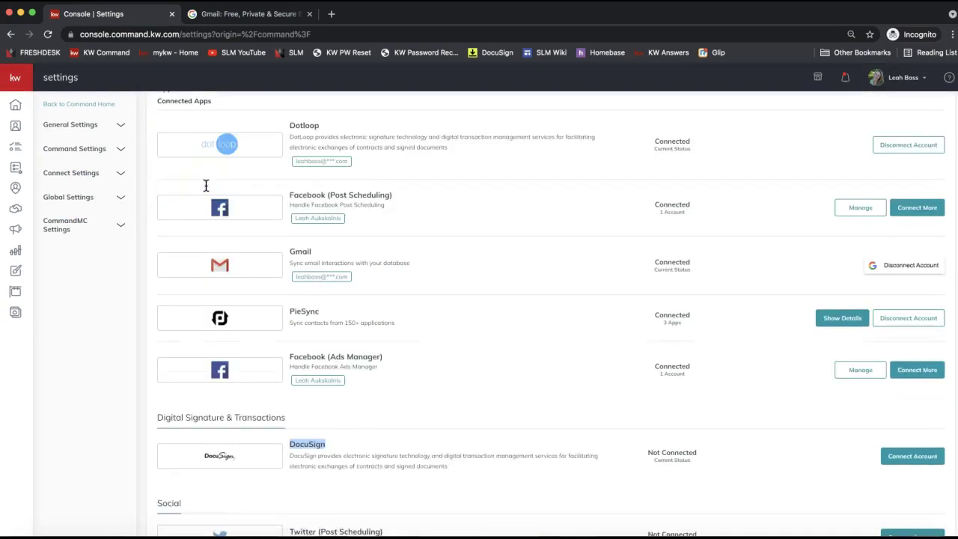
scroll(206, 186, down, 6)
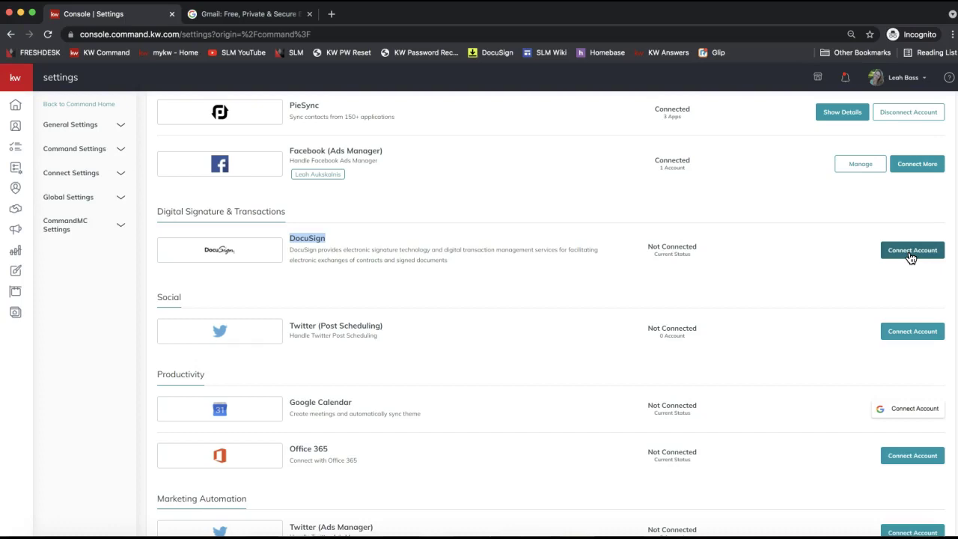
Start connecting DocuSign and replace the Preferred Email with a different address
click(911, 258)
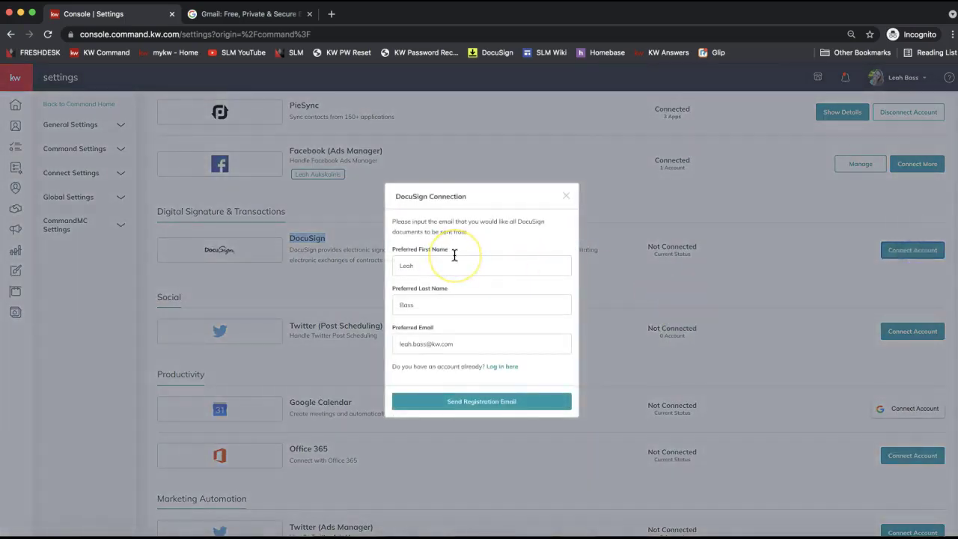
click(407, 344)
triple_click(404, 343)
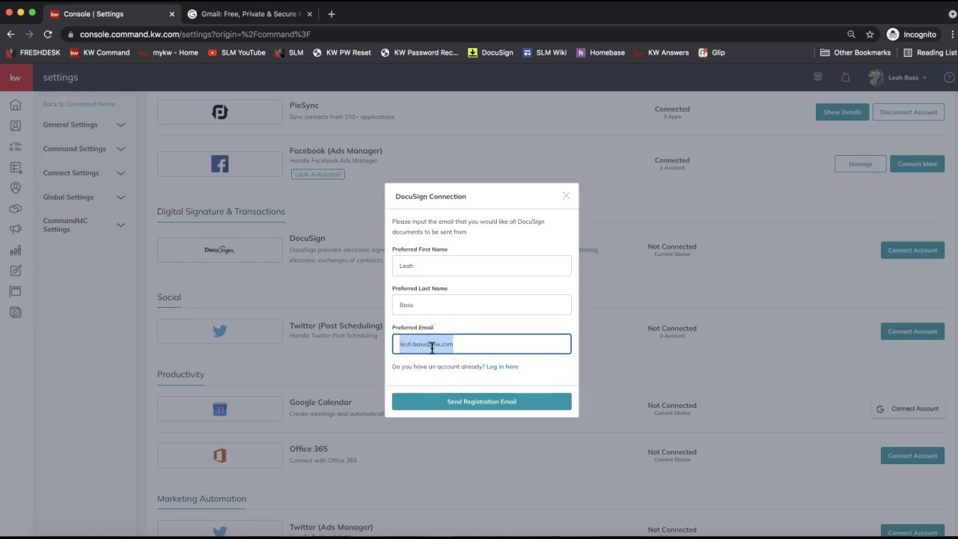
click(427, 345)
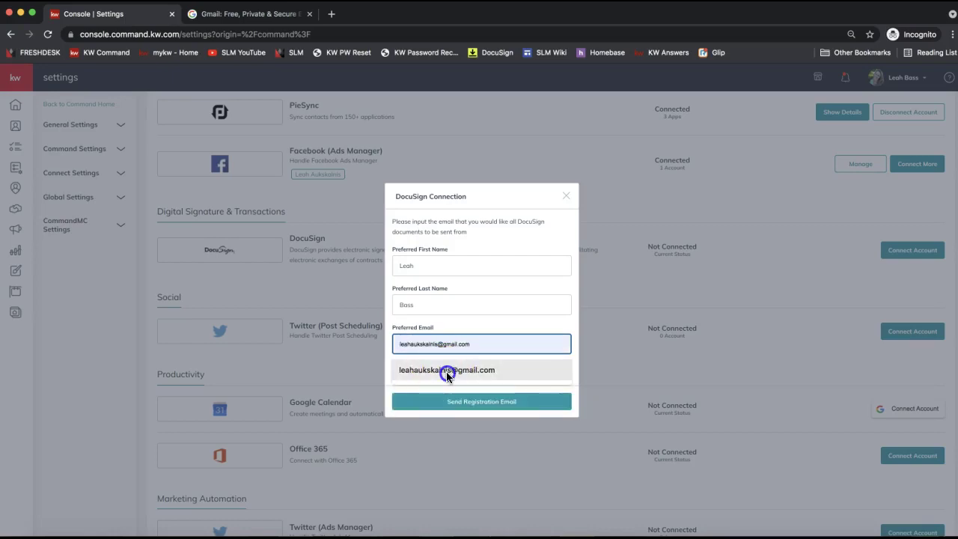
click(447, 370)
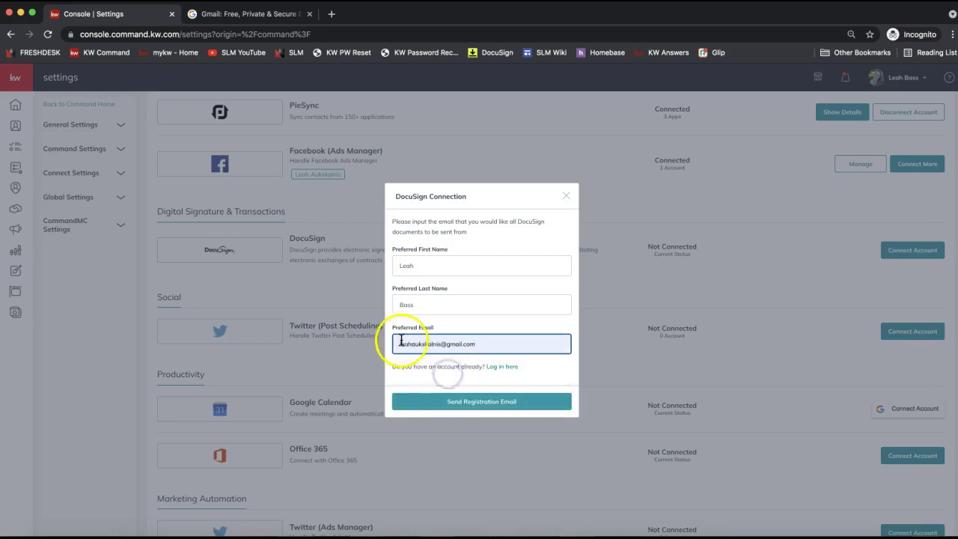
click(495, 345)
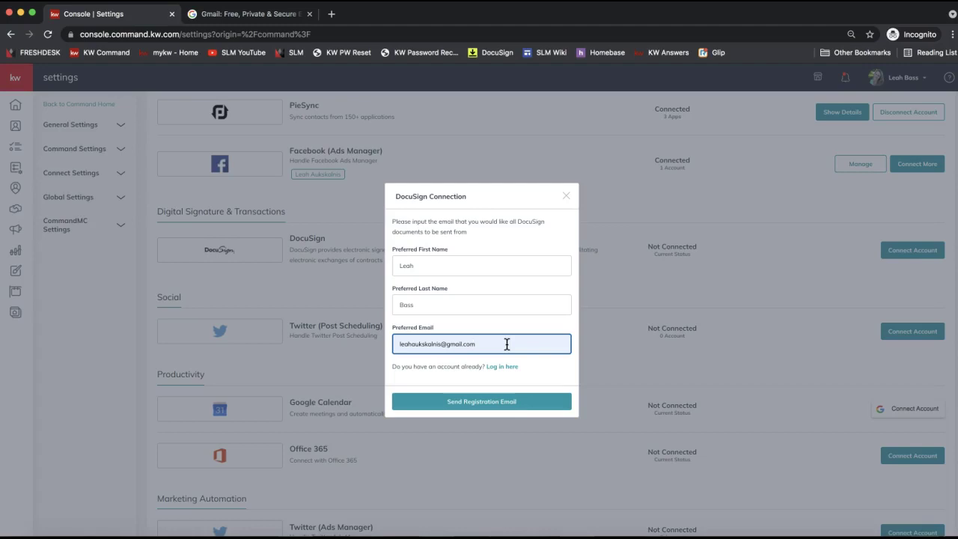
click(419, 354)
Send the DocuSign registration email to the new preferred address
click(441, 405)
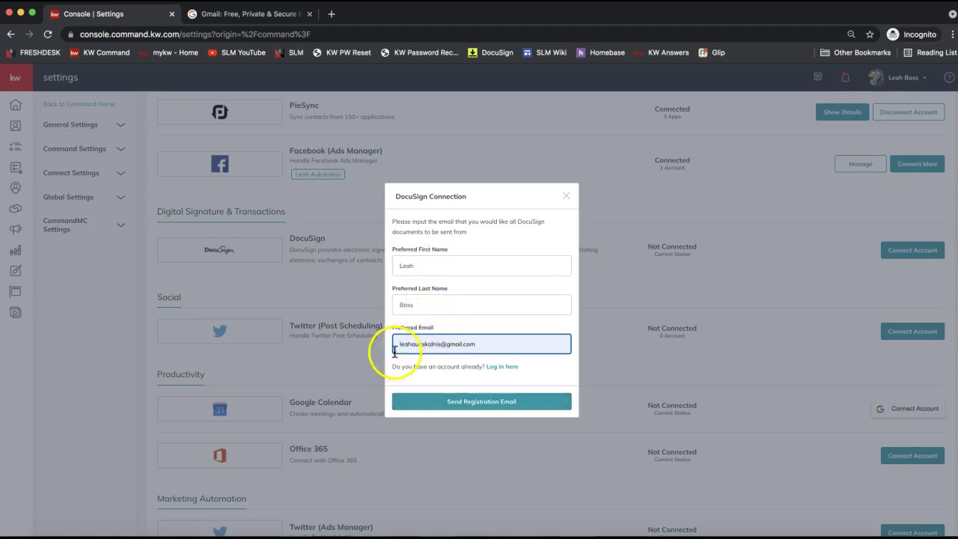
drag(490, 344, 361, 347)
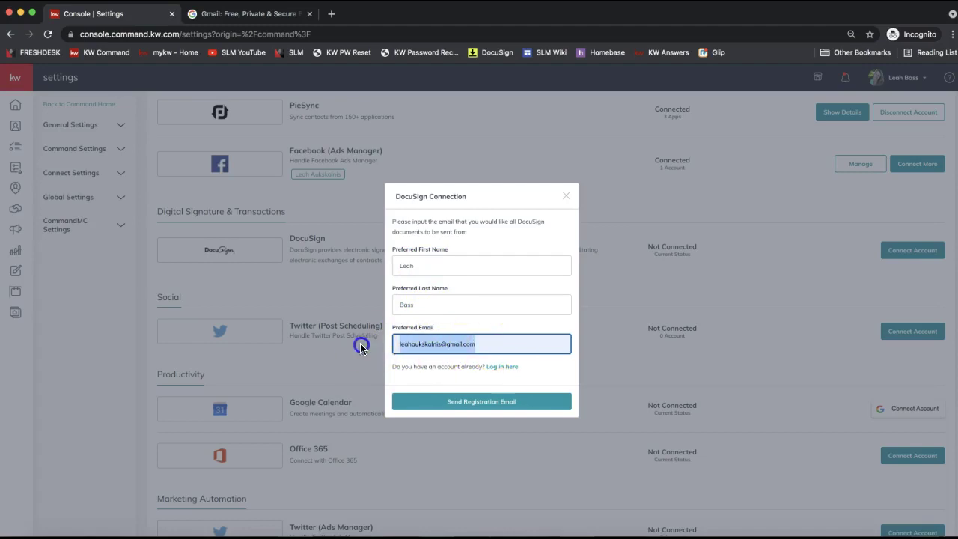
click(471, 405)
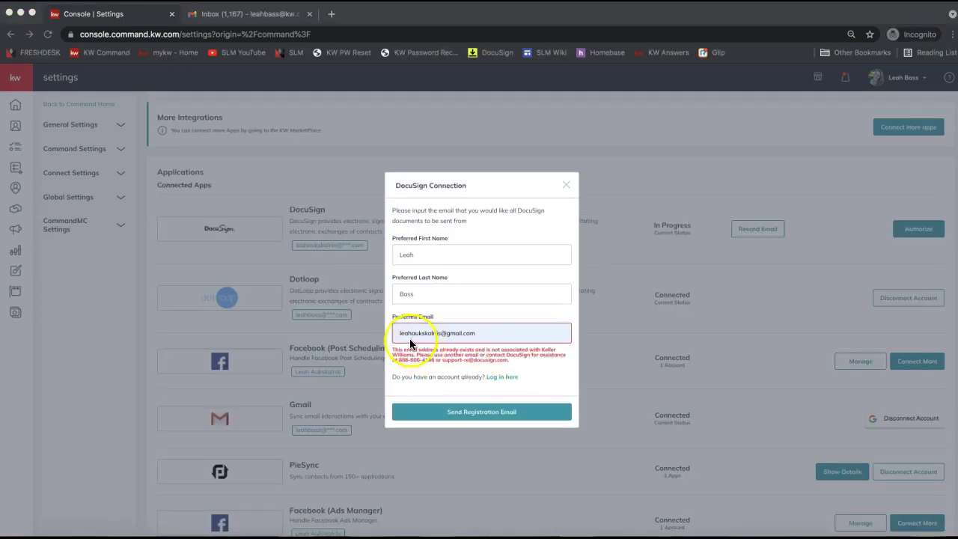
Replace the rejected Preferred Email with the work email address
click(443, 340)
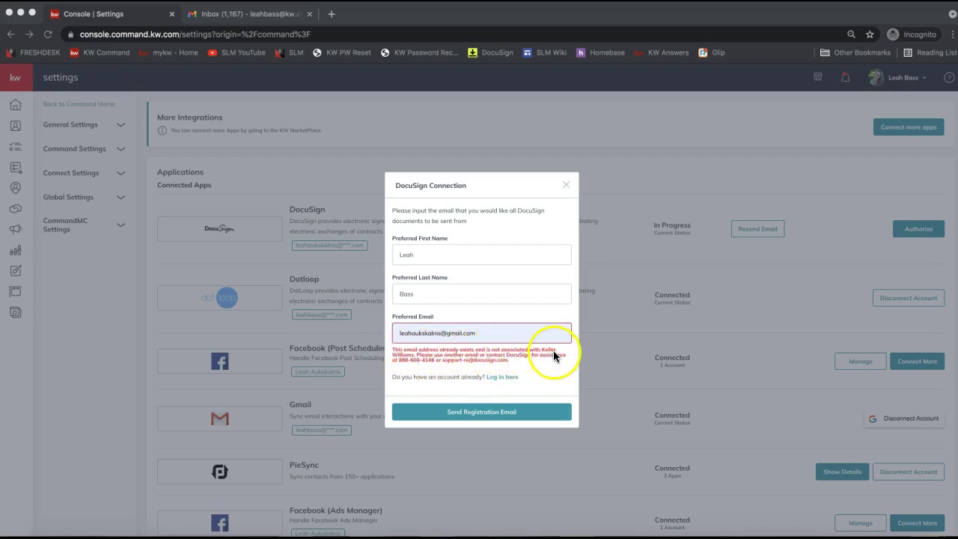
triple_click(460, 335)
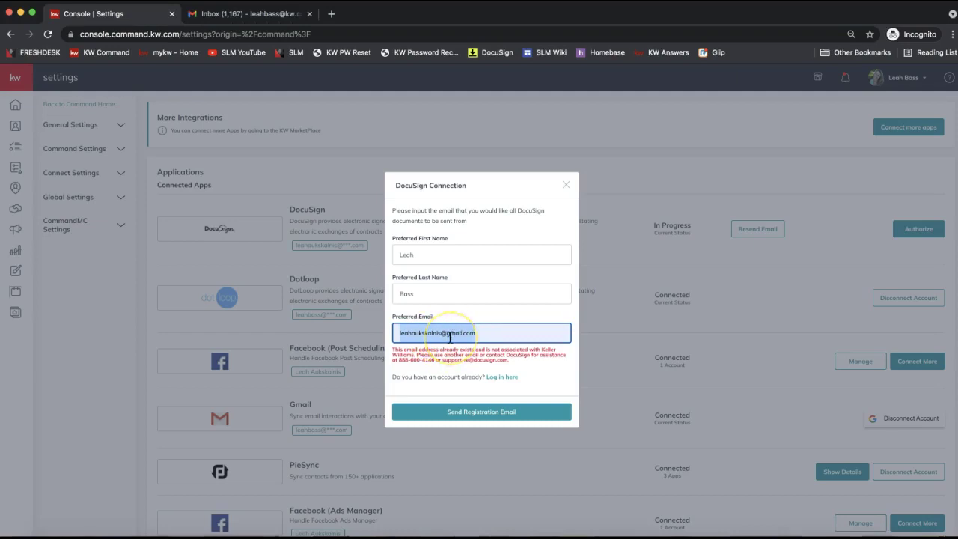
key(BackSpace)
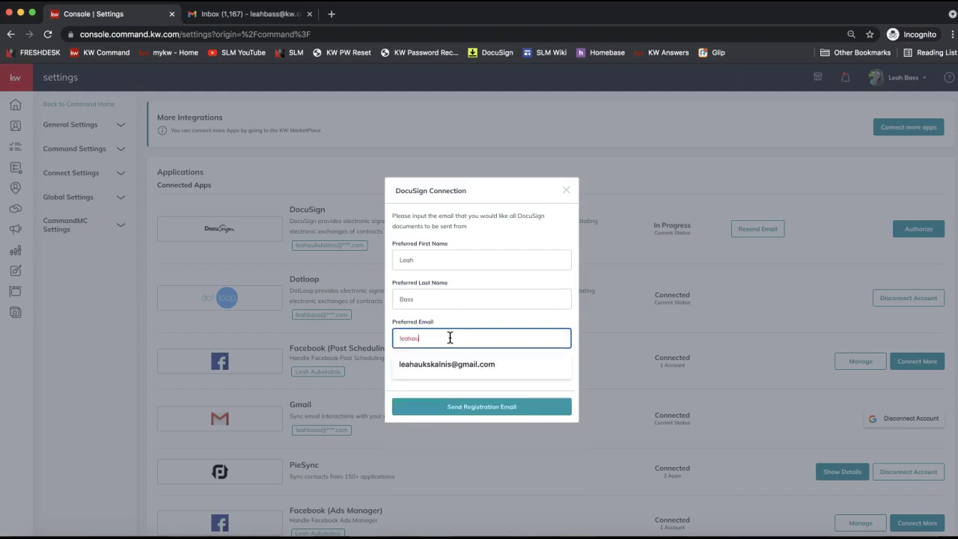
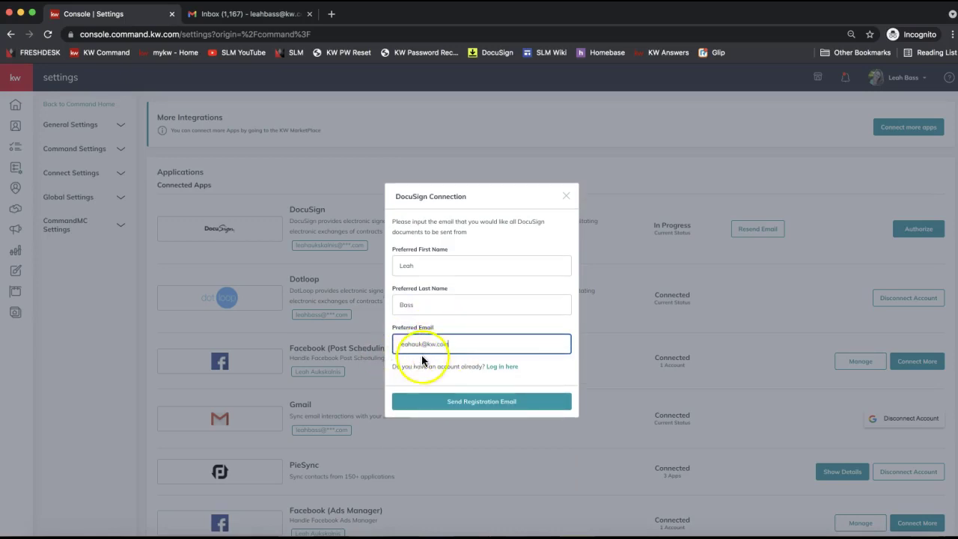
Send the DocuSign registration email to the work address
drag(455, 347, 375, 349)
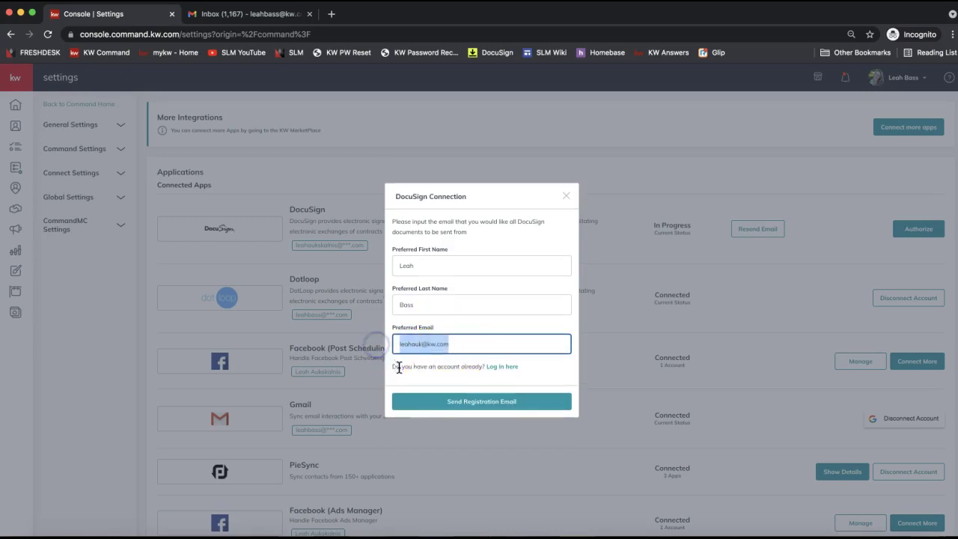
click(428, 408)
click(478, 407)
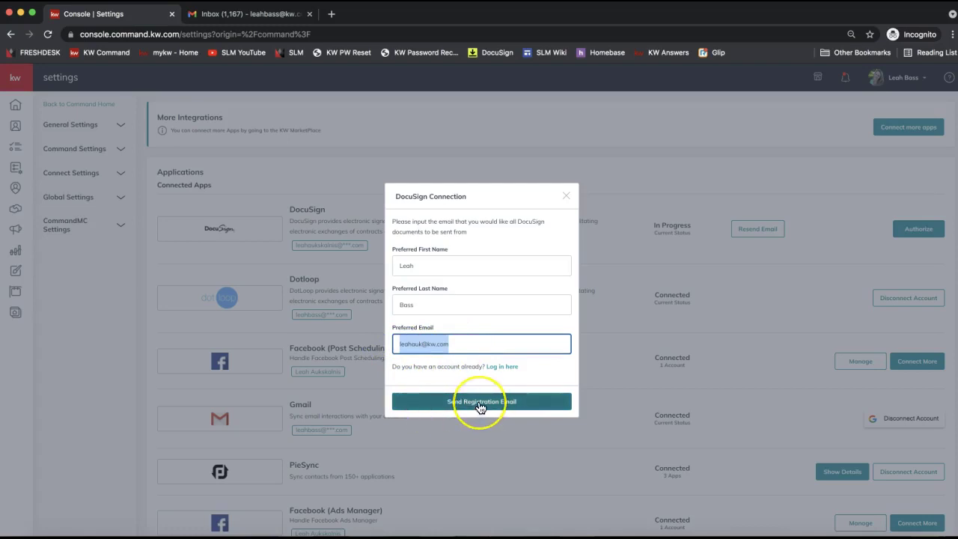
click(474, 407)
click(482, 404)
click(414, 216)
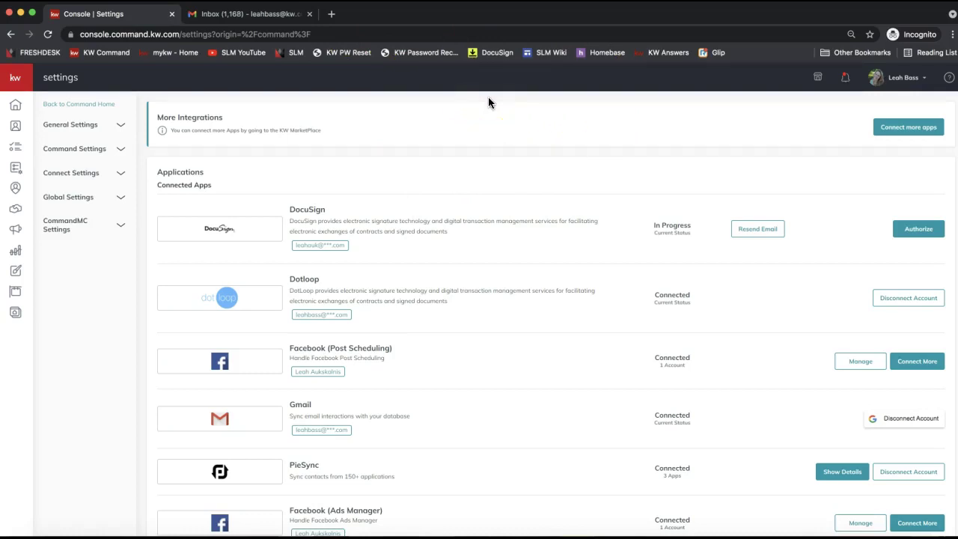
Highlight DocuSign's In Progress status, then switch to the Gmail inbox
double_click(308, 212)
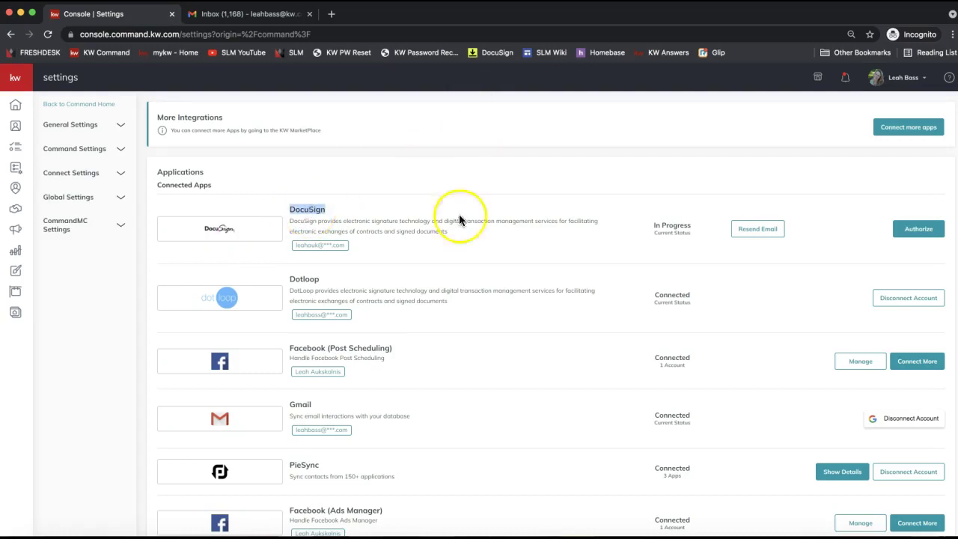
triple_click(660, 227)
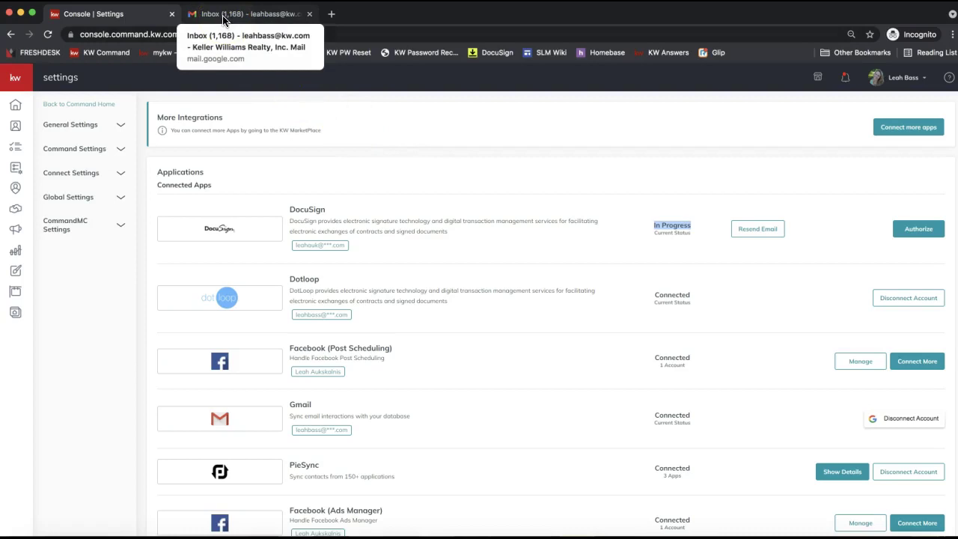
click(224, 21)
click(66, 153)
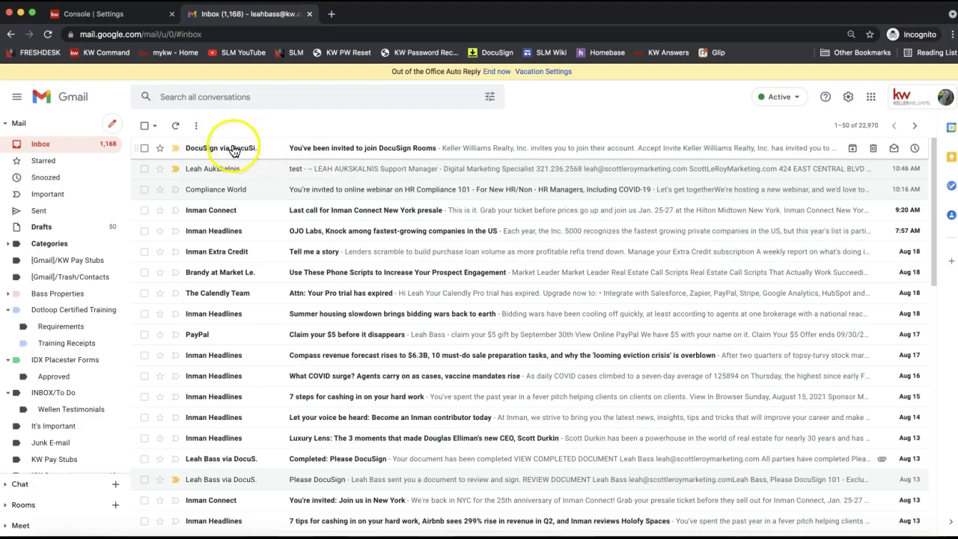
Open the 'You've been invited to join DocuSign Rooms' email and accept the invite
click(238, 148)
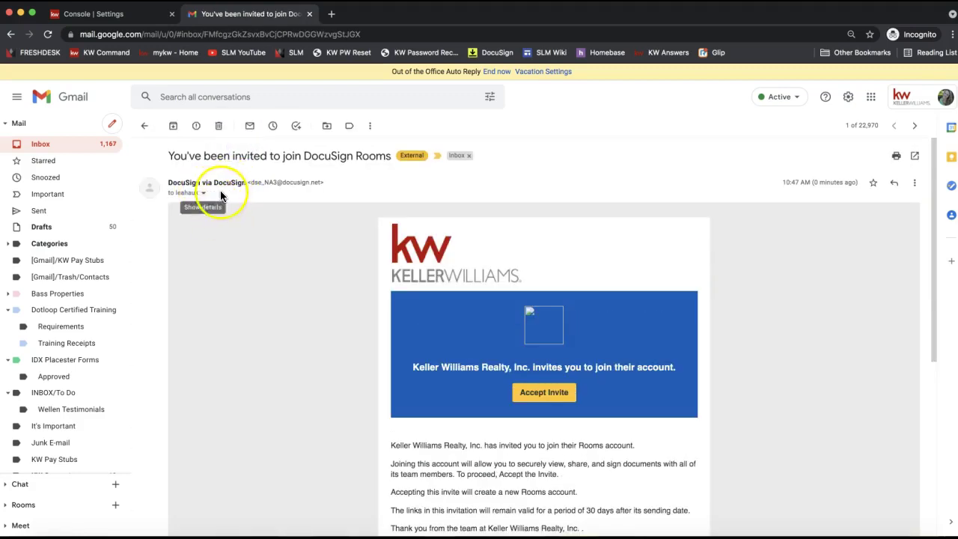
drag(322, 182, 275, 192)
click(254, 181)
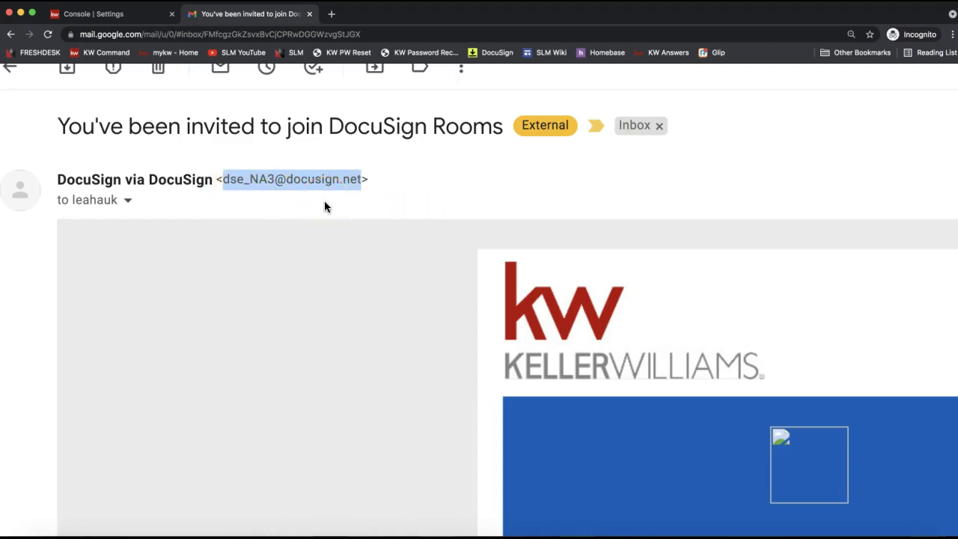
key(super+minus)
key(super+minus)
key(super+minus)
key(super+minus)
key(super+minus)
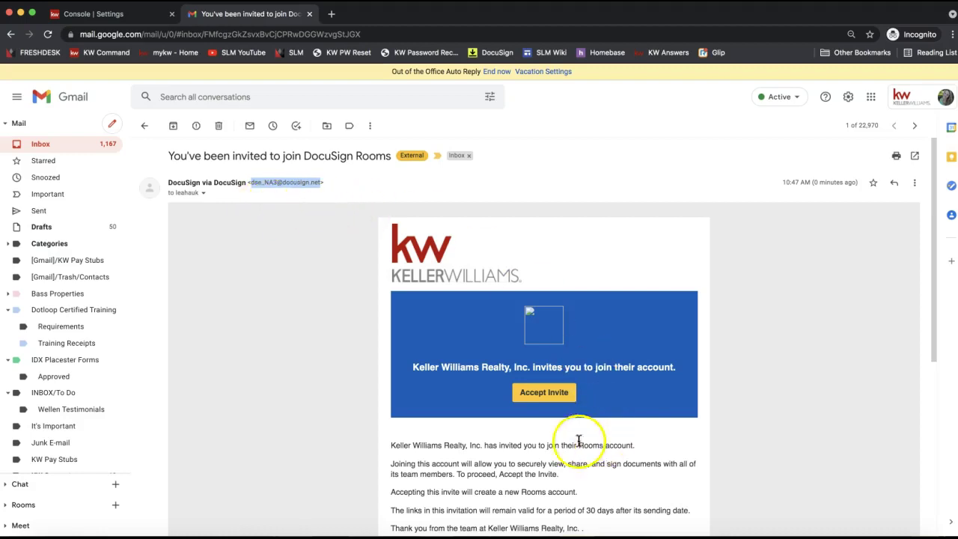
scroll(819, 372, down, 3)
scroll(822, 374, up, 2)
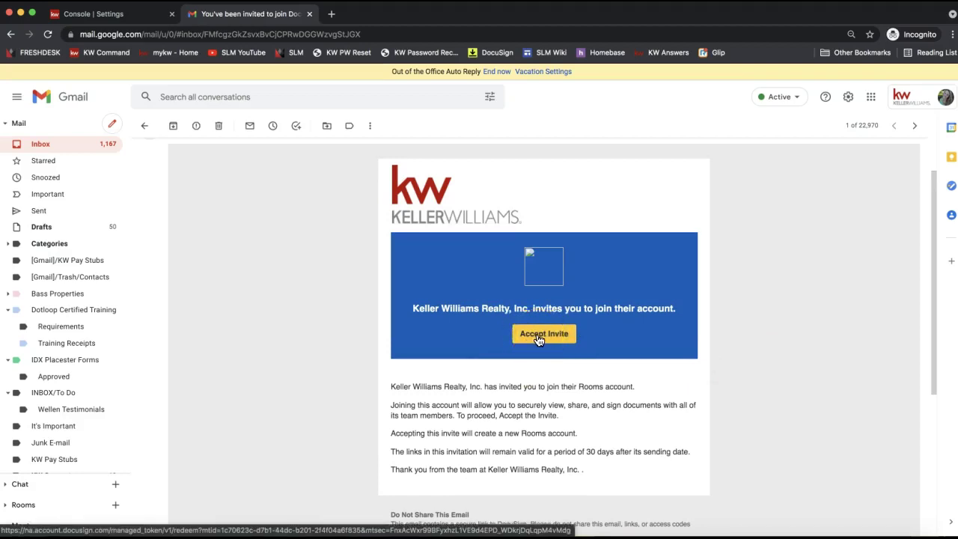
scroll(536, 341, up, 2)
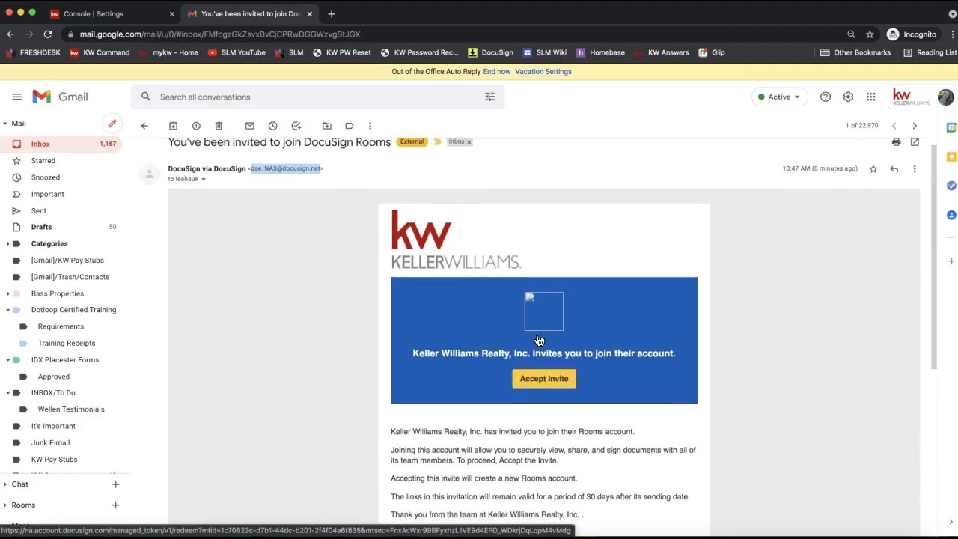
scroll(533, 329, up, 1)
triple_click(217, 157)
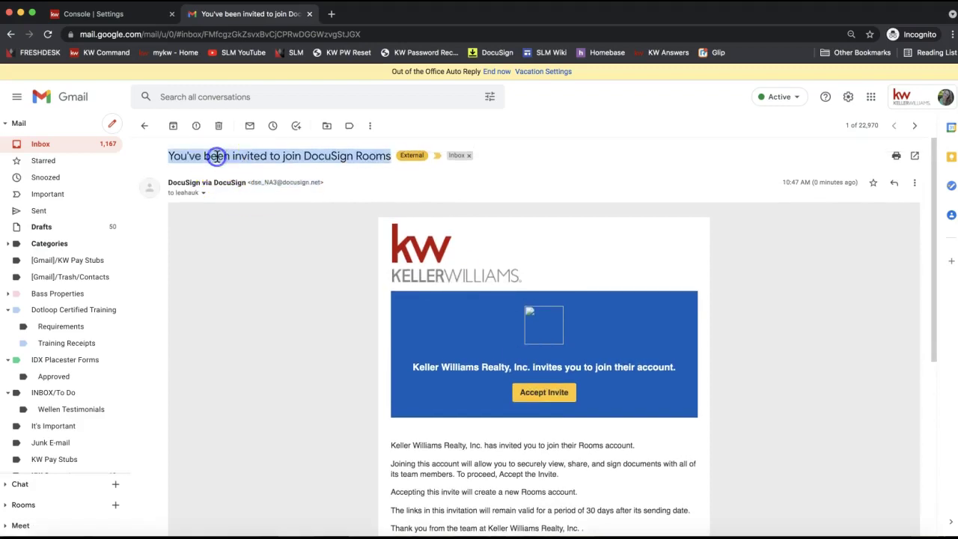
click(544, 402)
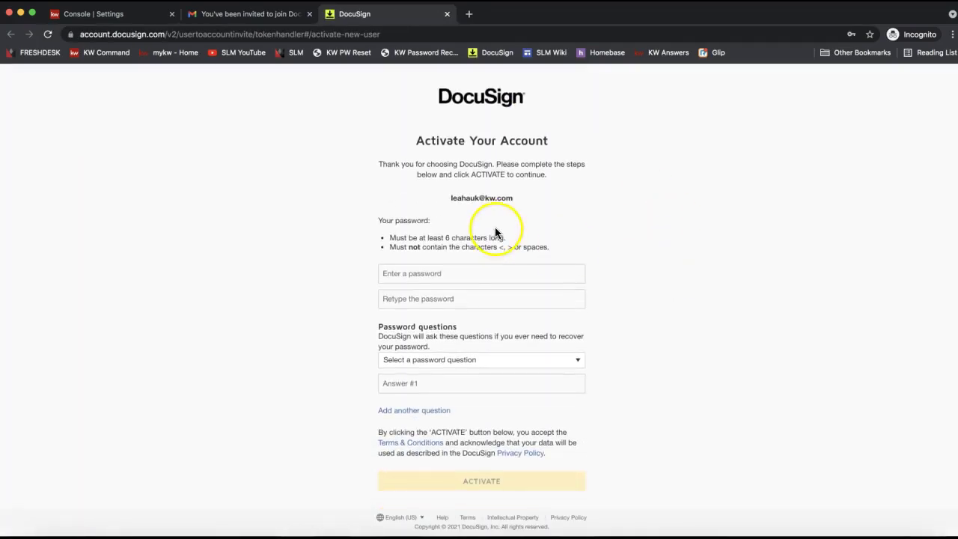
Review the account email being activated and DocuSign's password requirements
drag(509, 199, 442, 199)
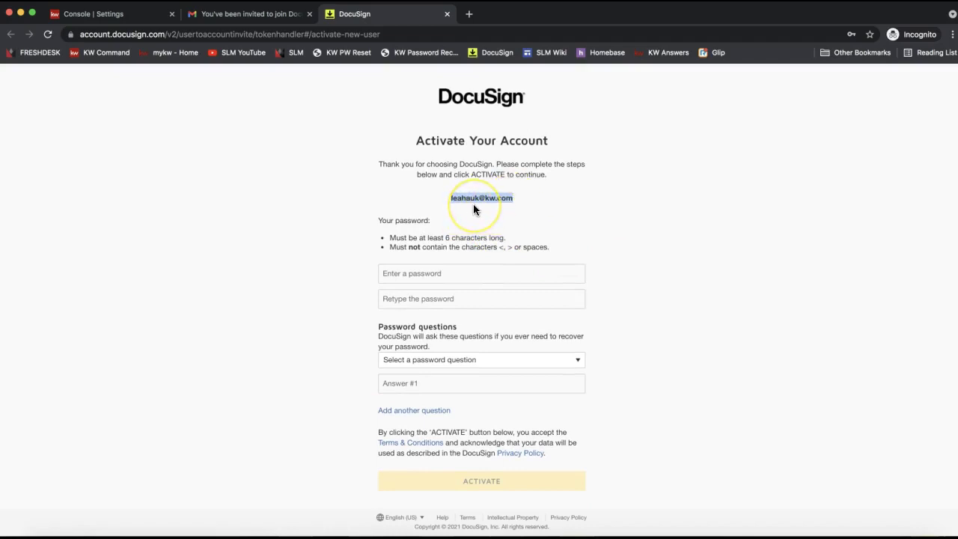
click(414, 278)
triple_click(393, 246)
click(395, 234)
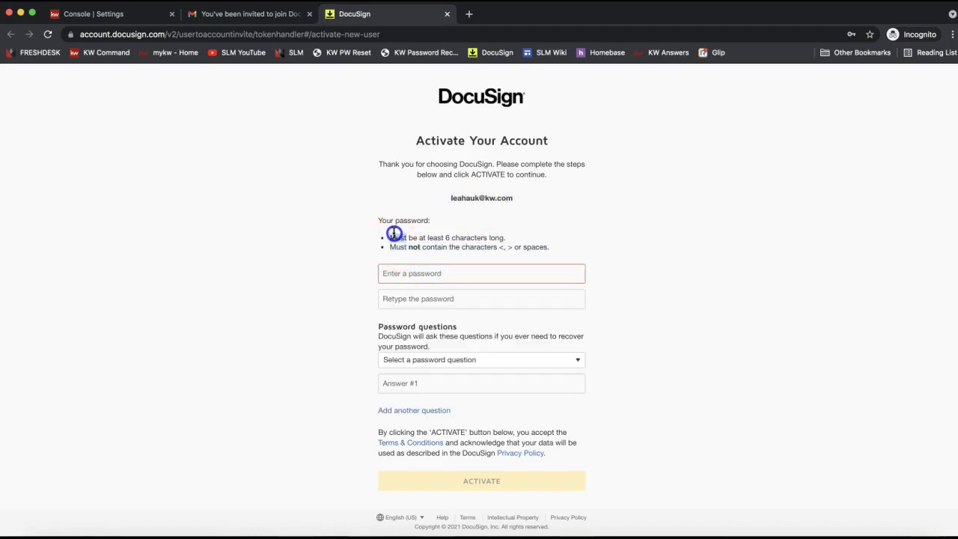
triple_click(394, 235)
click(412, 248)
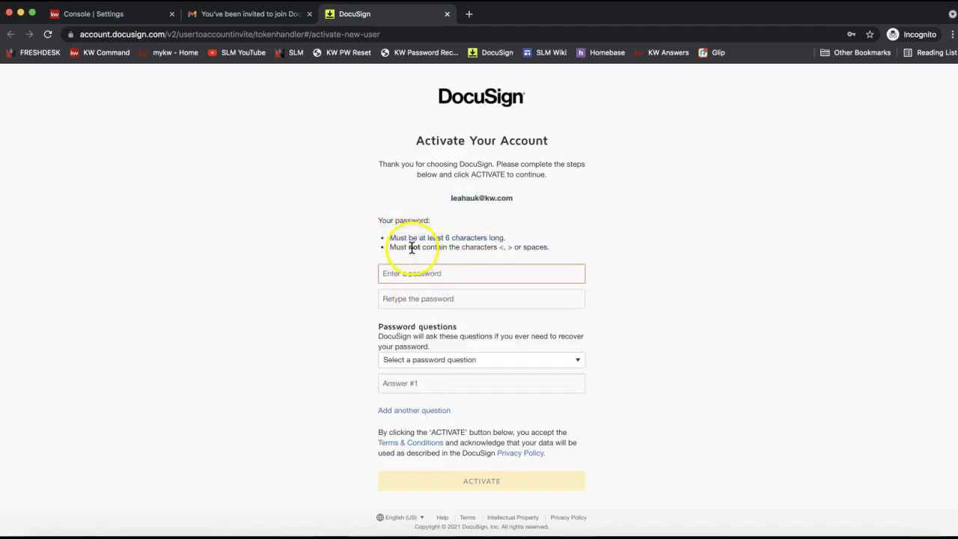
triple_click(411, 248)
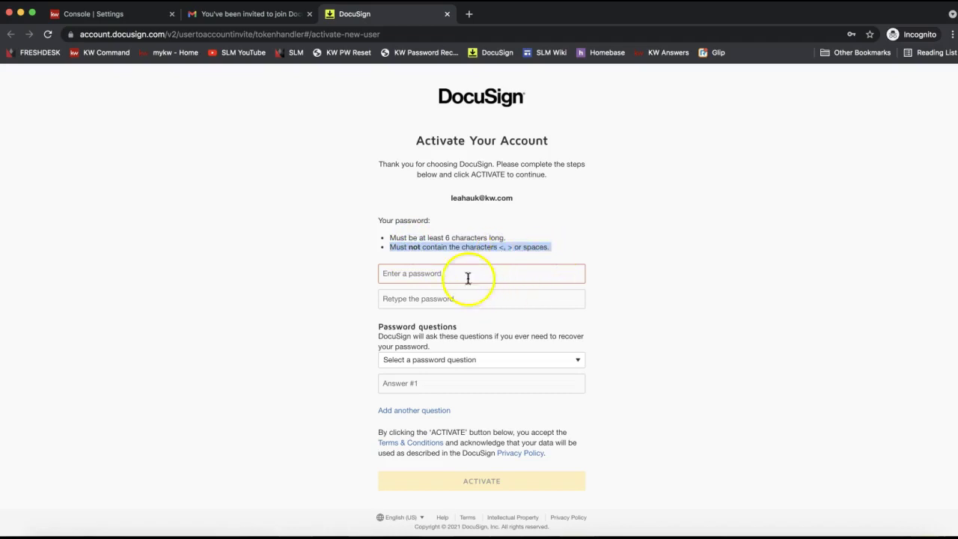
Type the new account password and move on to confirm it
click(455, 271)
key(Tab)
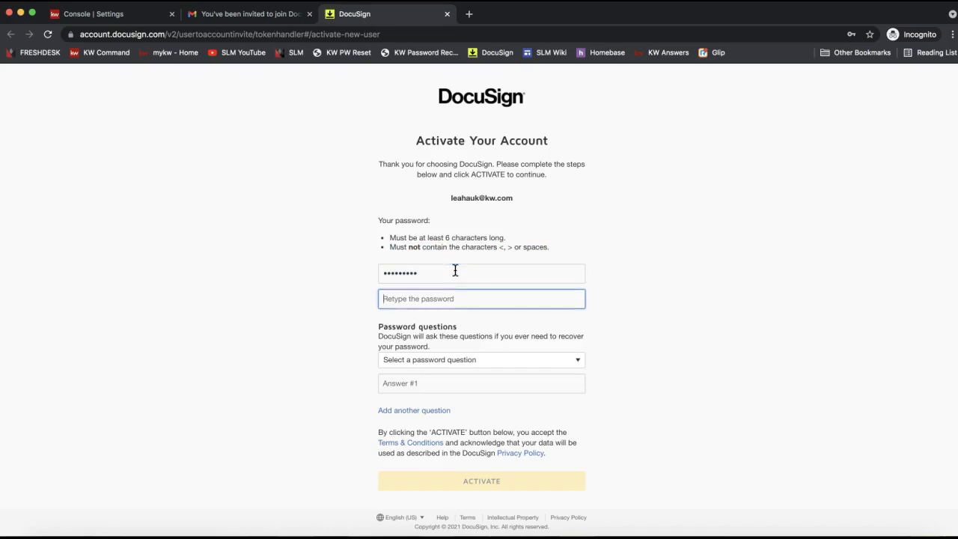
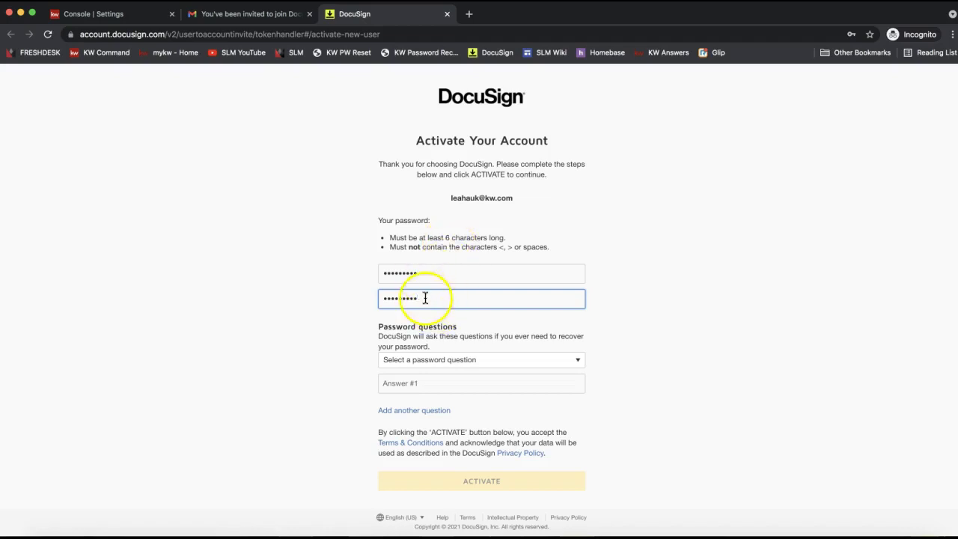
scroll(424, 336, down, 1)
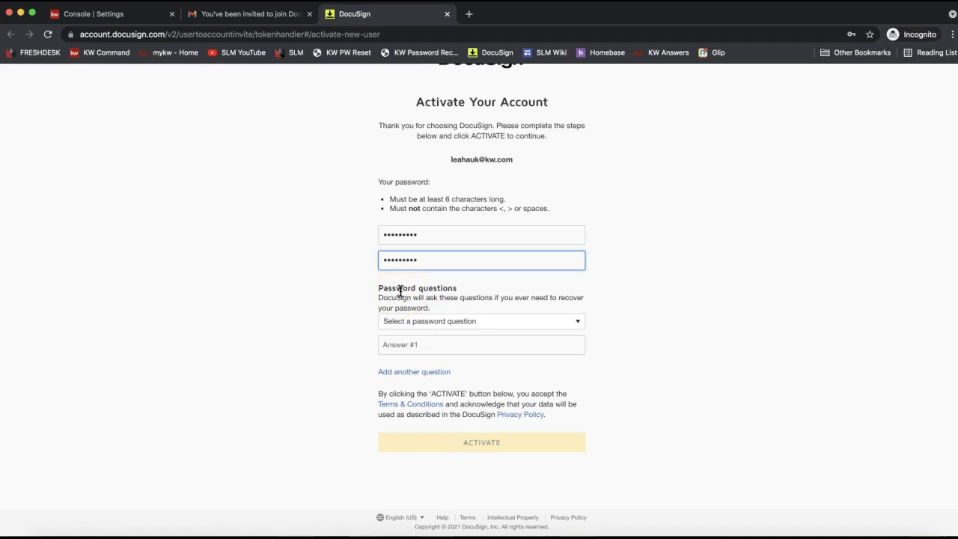
Choose a password-recovery question from the security questions list
triple_click(396, 288)
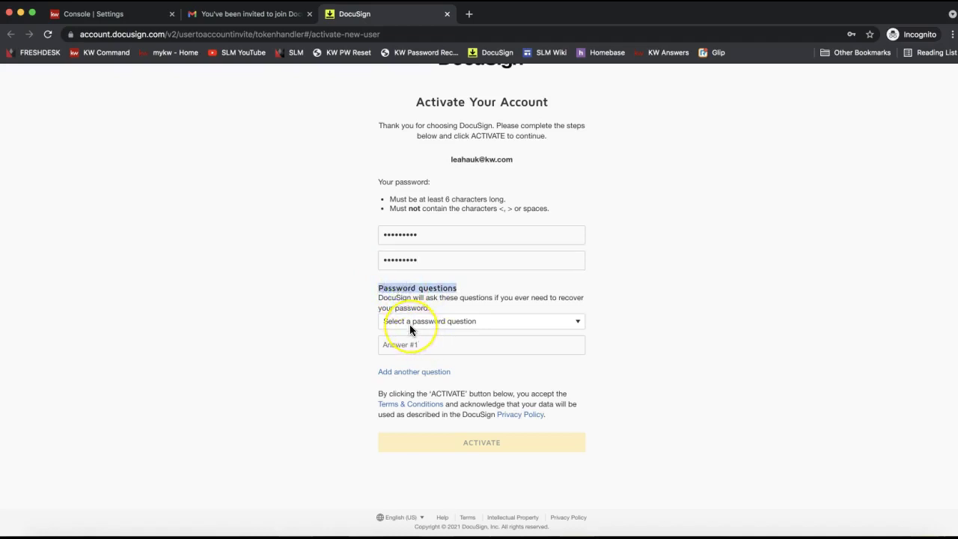
click(409, 324)
click(399, 322)
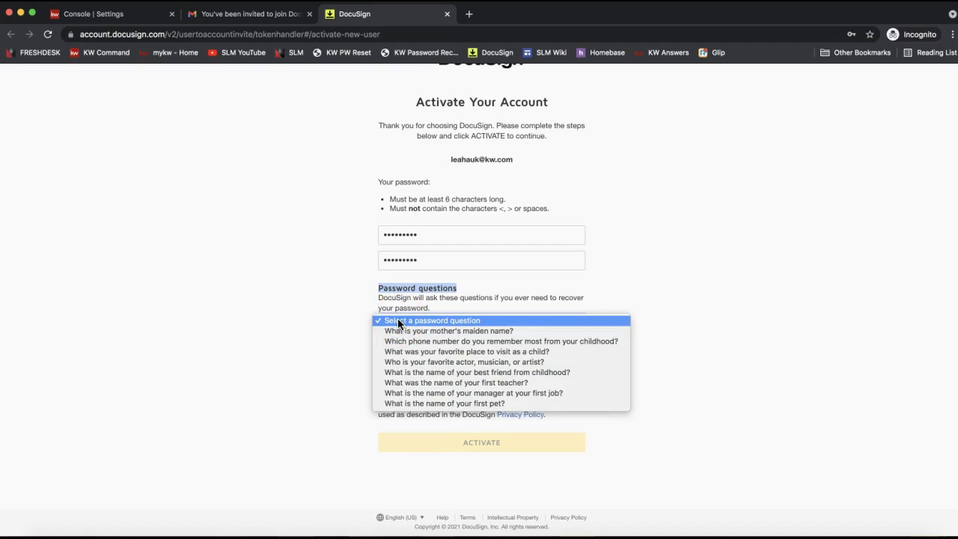
click(442, 331)
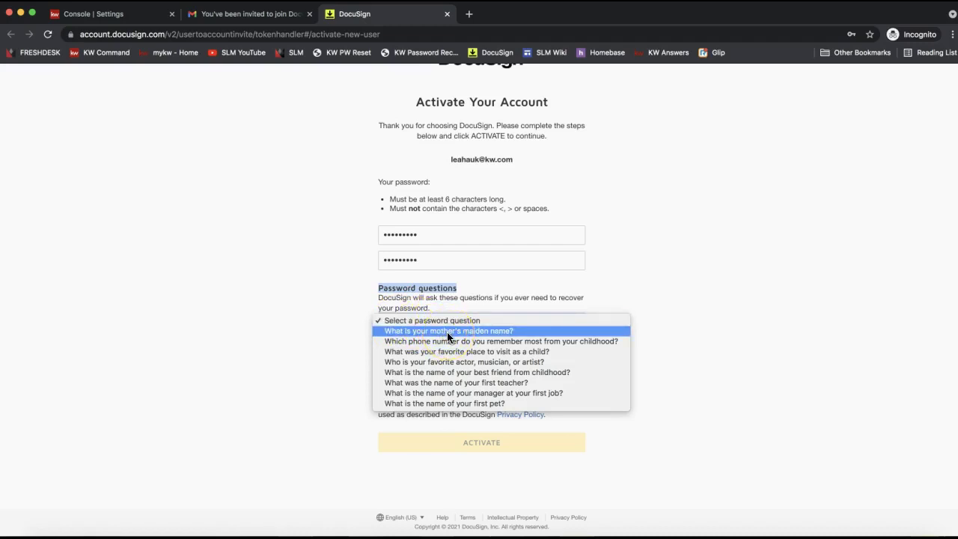
drag(450, 372, 432, 334)
Enter the security answer and activate the new DocuSign account
click(421, 349)
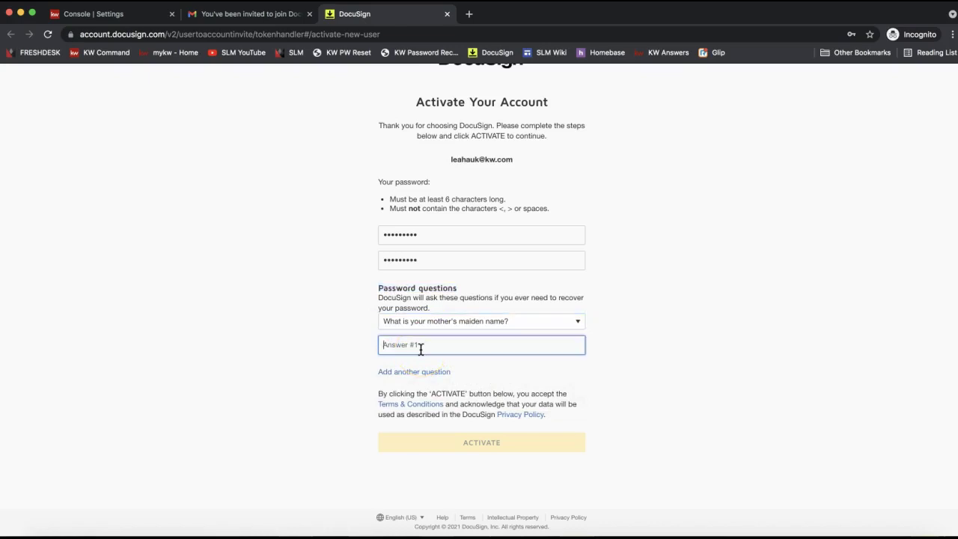
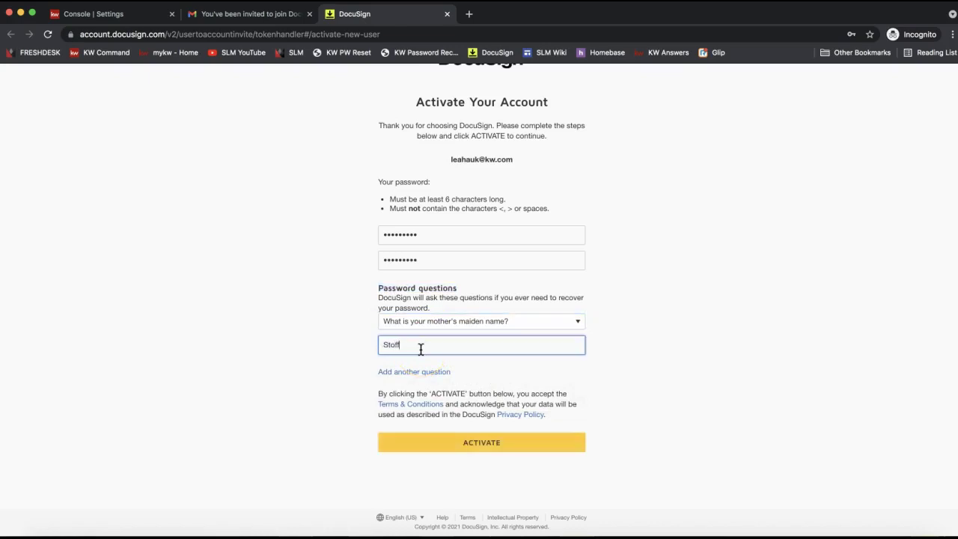
click(290, 414)
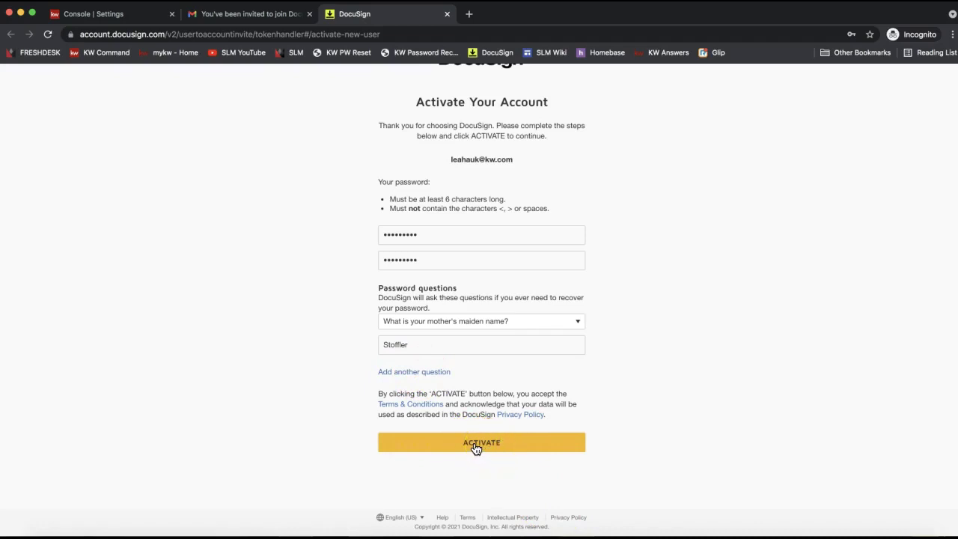
click(479, 449)
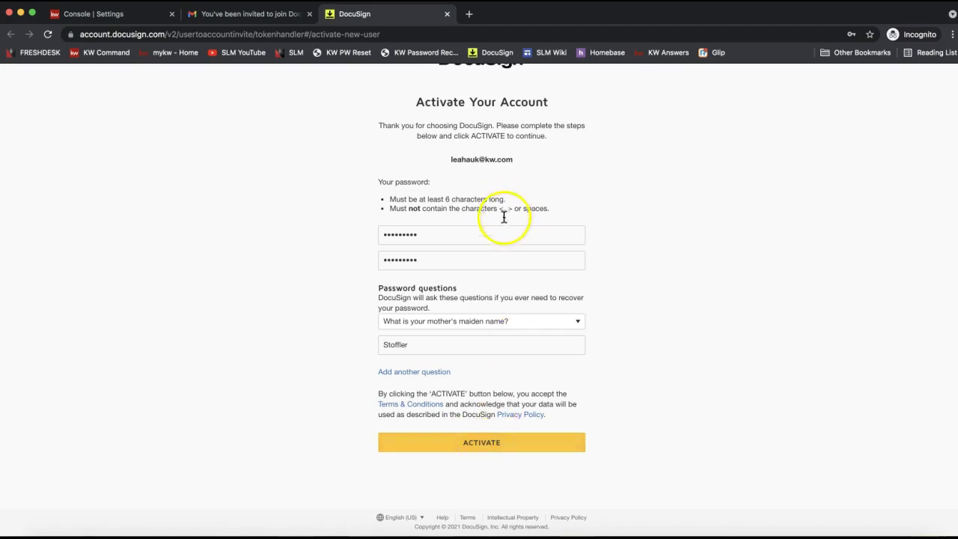
click(415, 443)
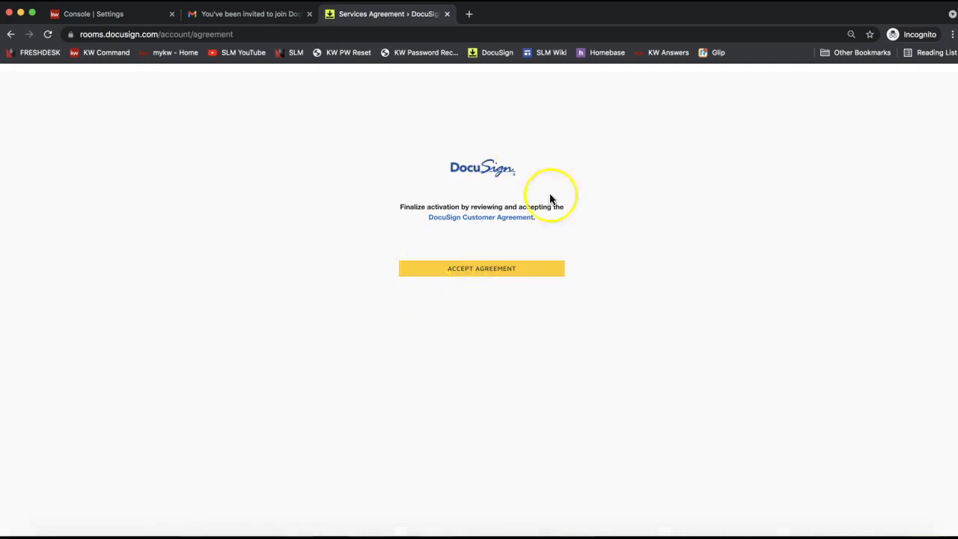
Accept the DocuSign Customer Agreement and follow the Authorize link to KW Command's settings
click(479, 274)
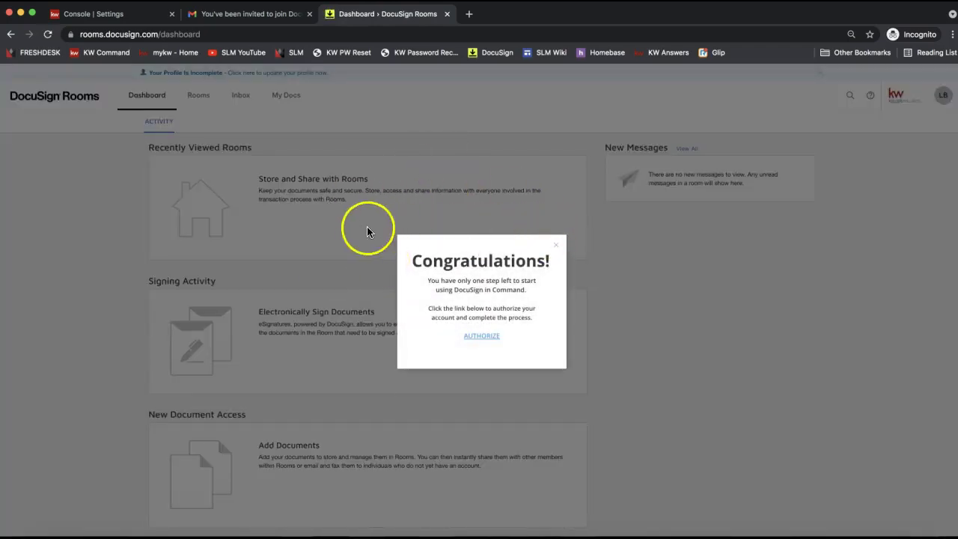
click(482, 337)
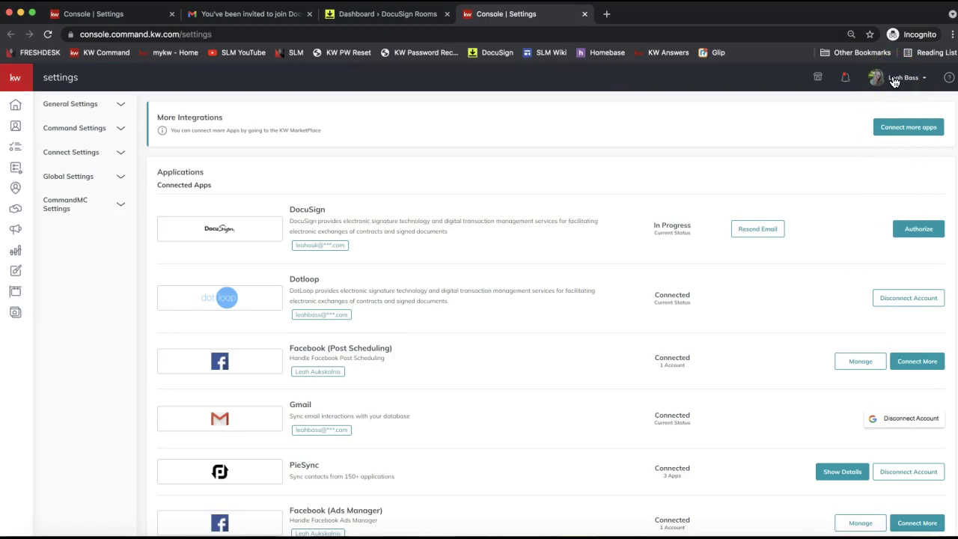
Open and close the profile menu, then authorize the DocuSign row in Connected Apps
click(894, 80)
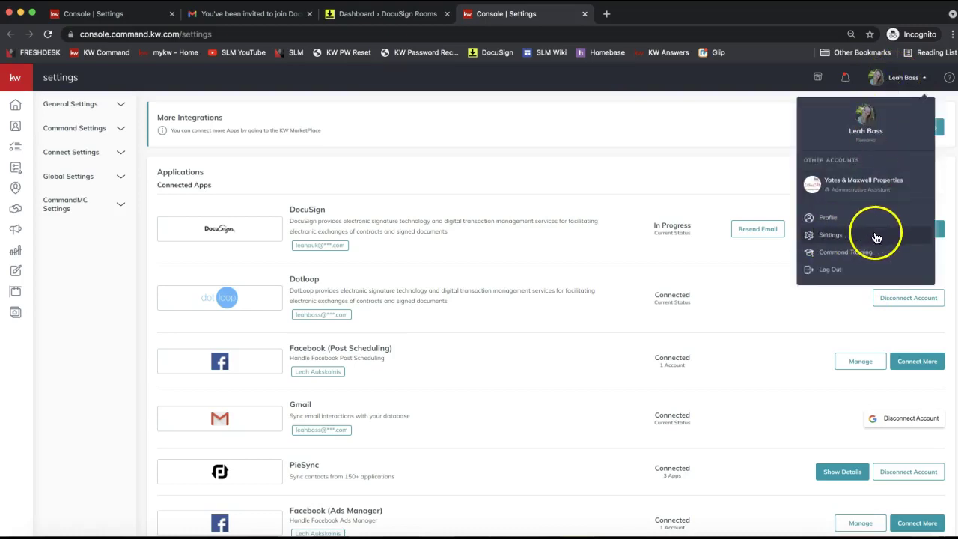
click(727, 172)
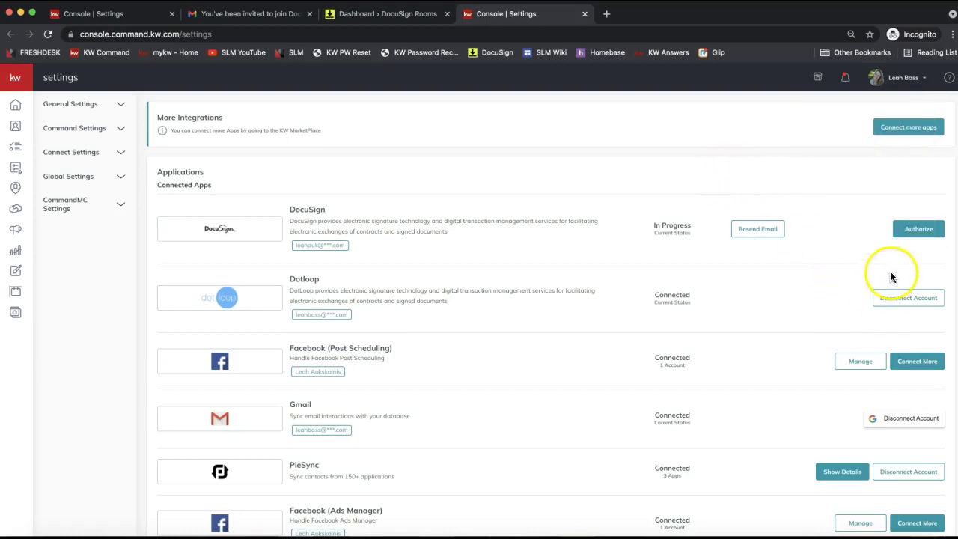
click(916, 238)
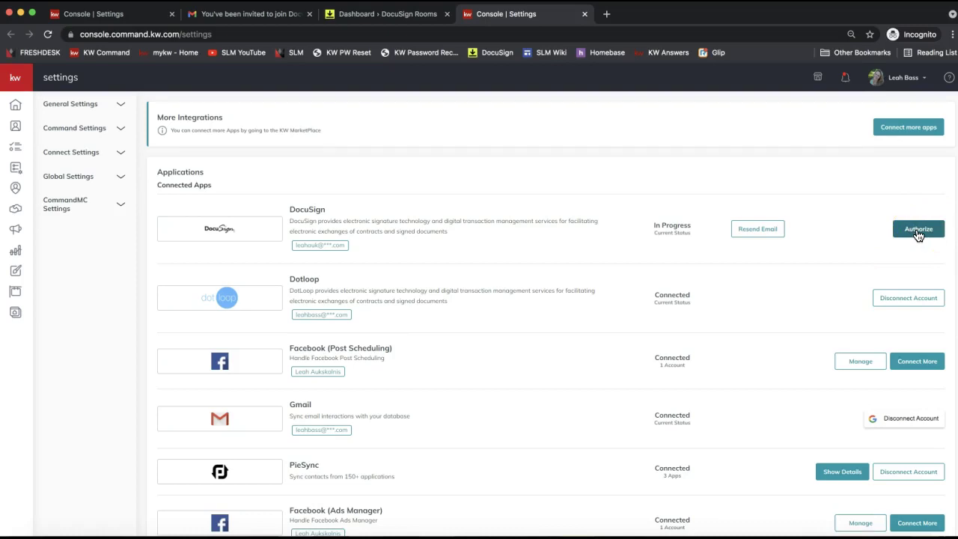
click(909, 229)
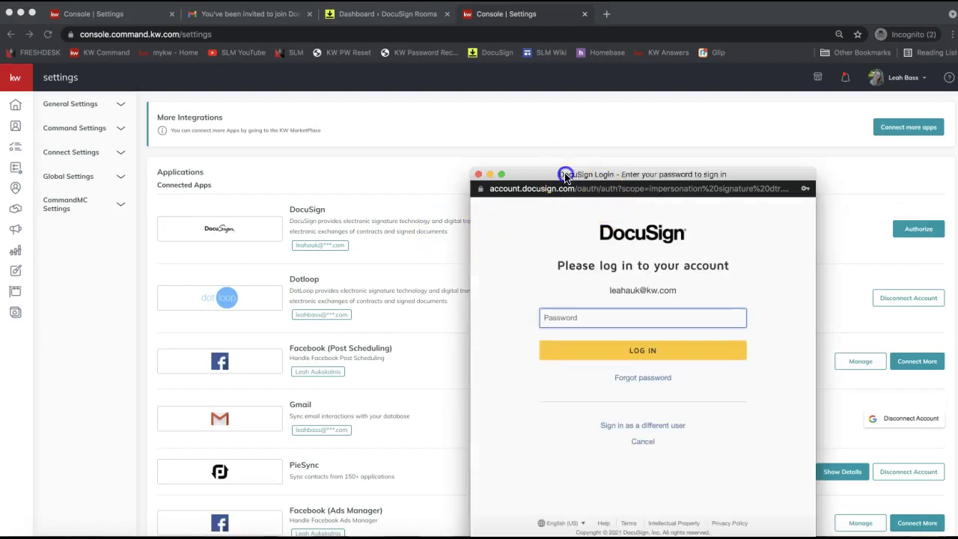
Centre the DocuSign login window, enter the account password and log in
drag(562, 174, 455, 57)
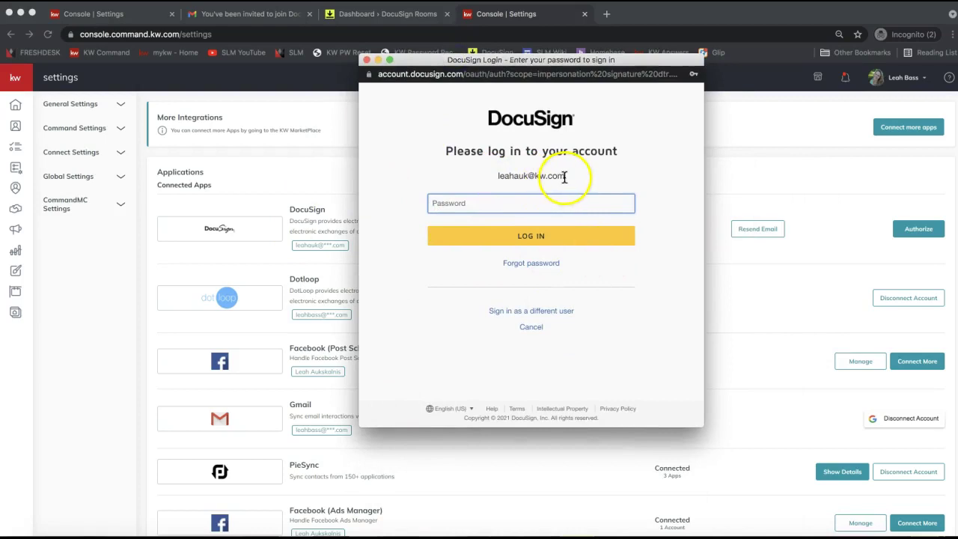
click(453, 205)
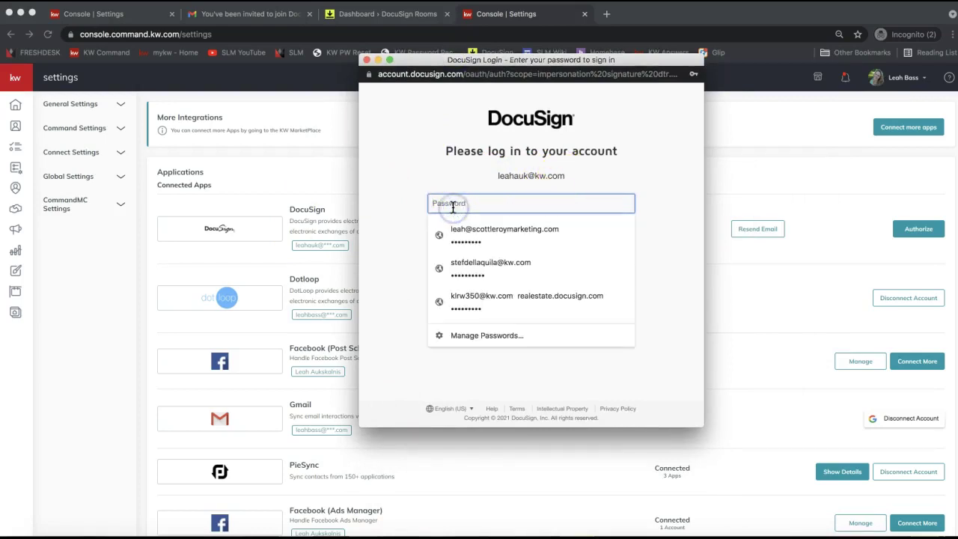
text(••••••••••)
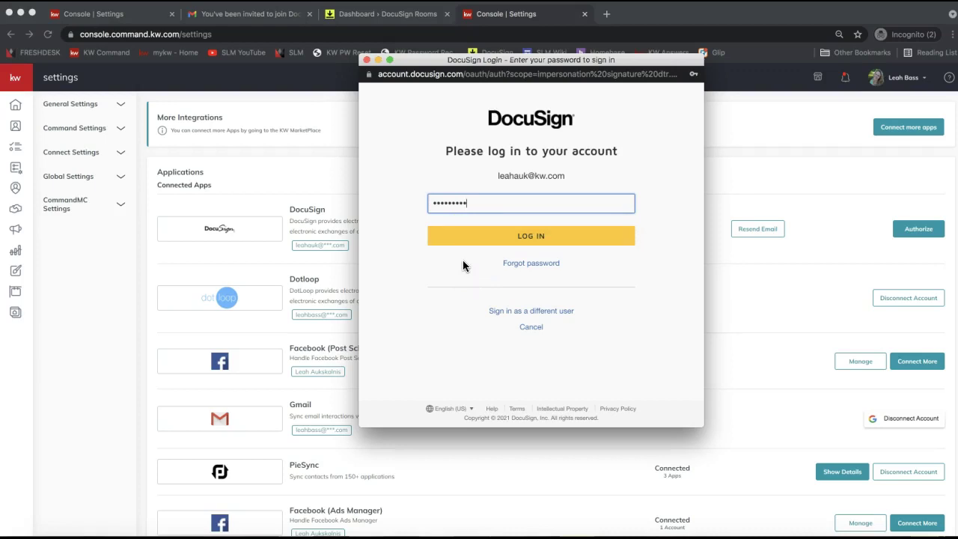
click(473, 245)
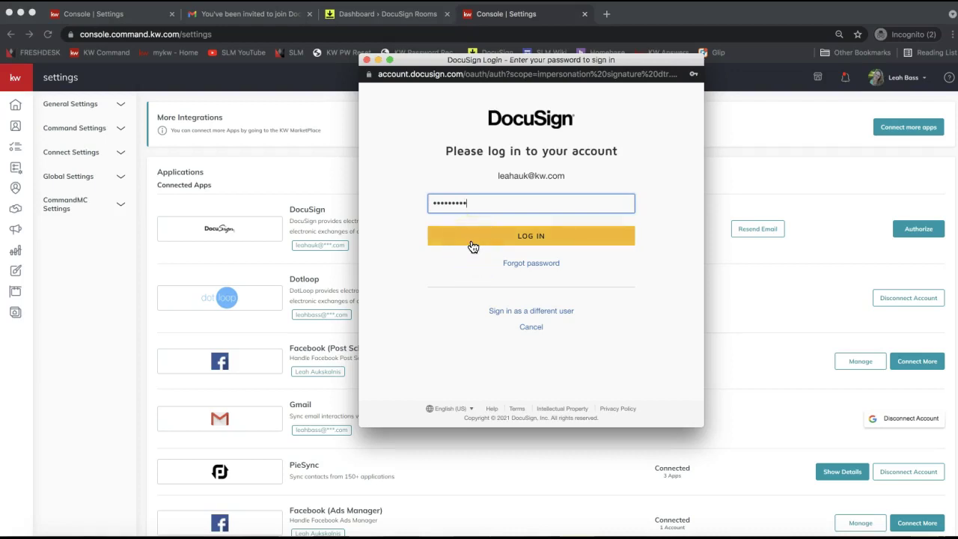
click(497, 246)
click(527, 238)
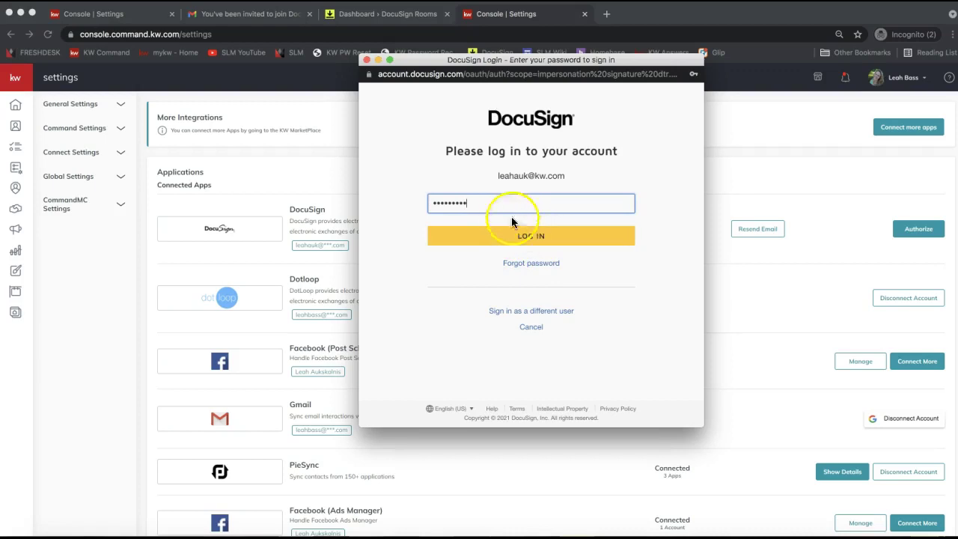
click(522, 238)
click(522, 238)
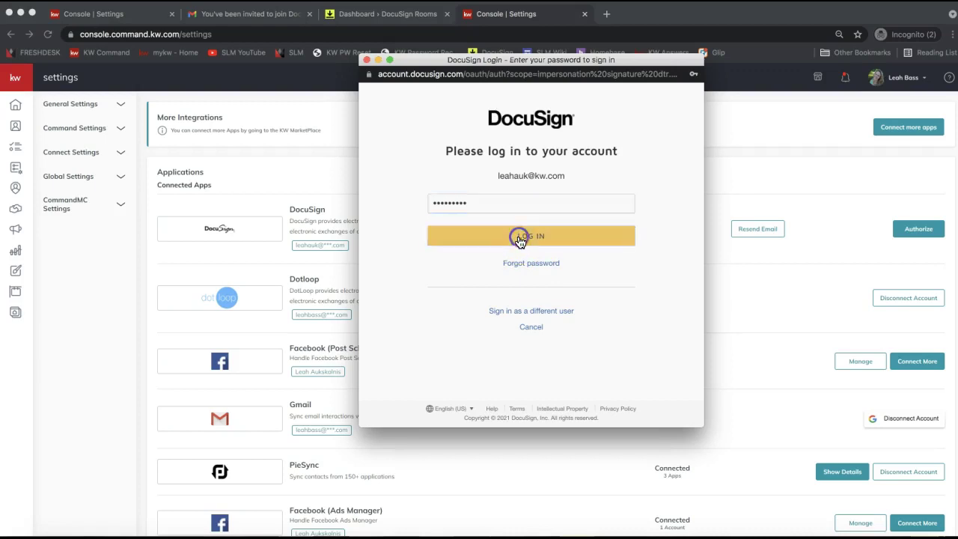
Accept the permissions Keller Williams requests on the DocuSign account
click(527, 389)
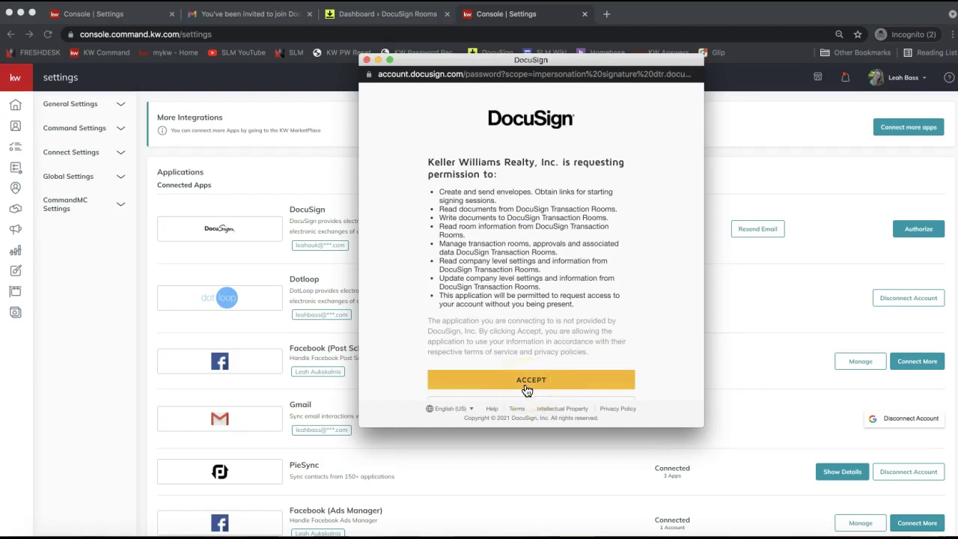
click(521, 386)
click(498, 384)
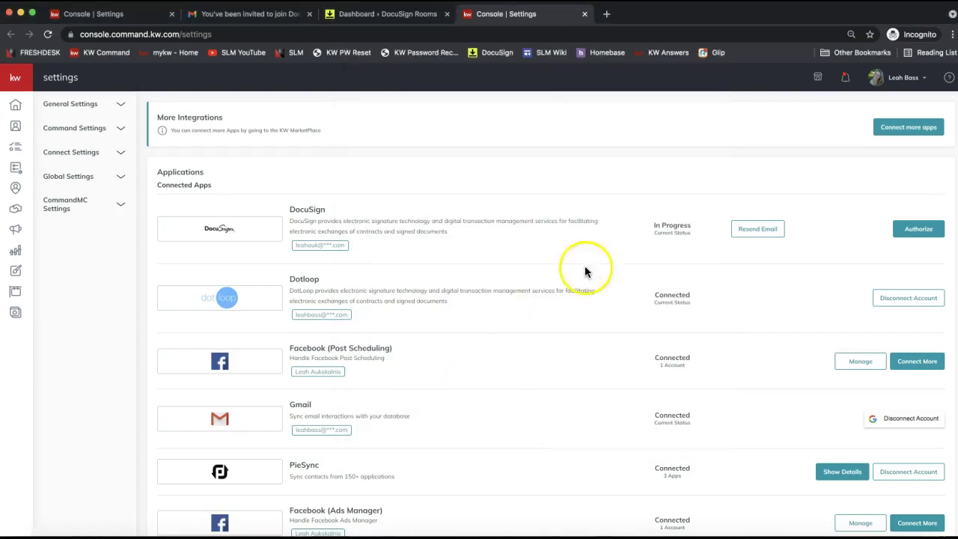
double_click(312, 209)
double_click(675, 224)
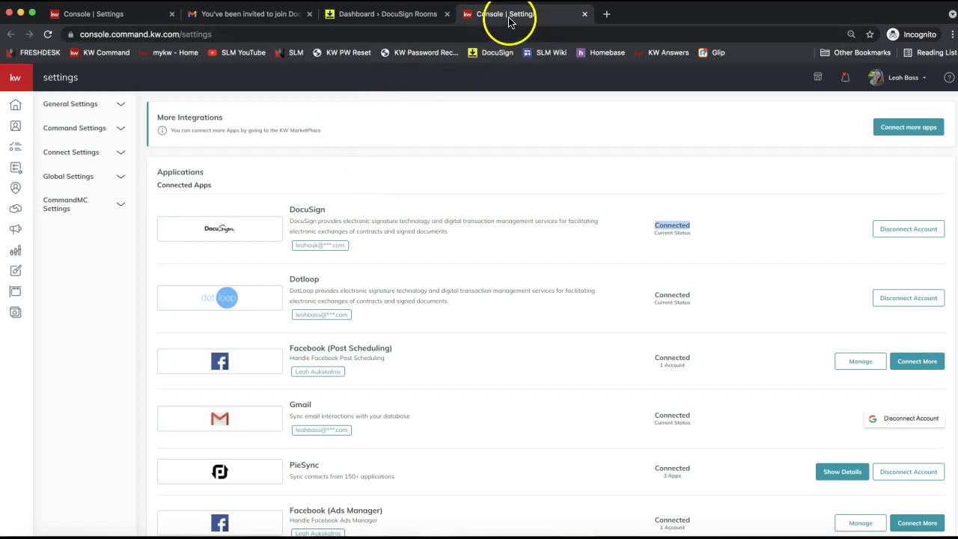
Return to DocuSign Rooms, dismiss Congratulations, load realestate.docusign and open the account menu
click(393, 15)
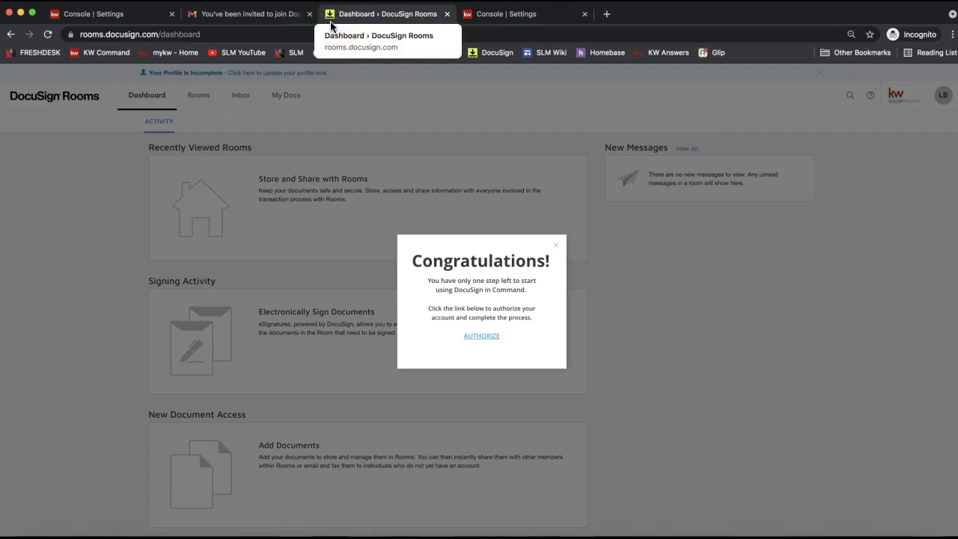
click(556, 248)
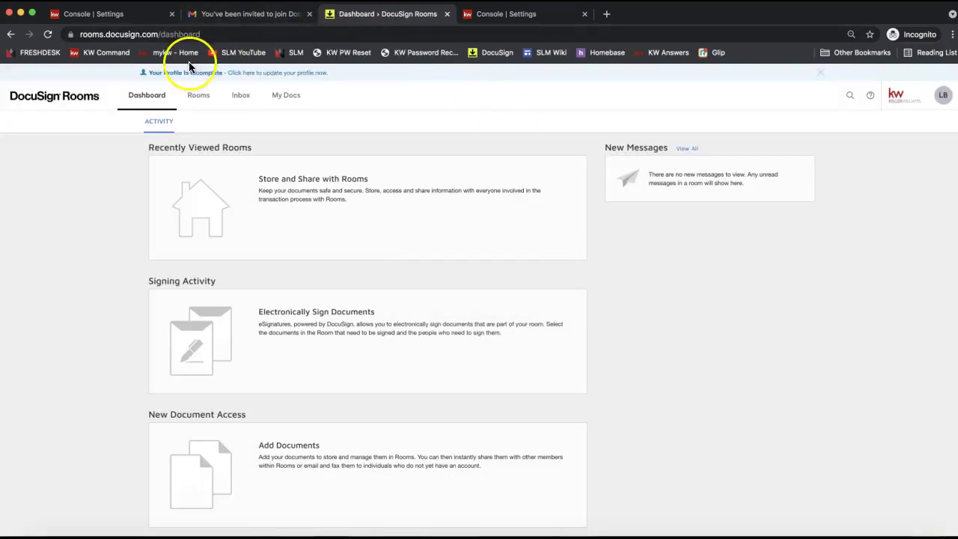
click(208, 34)
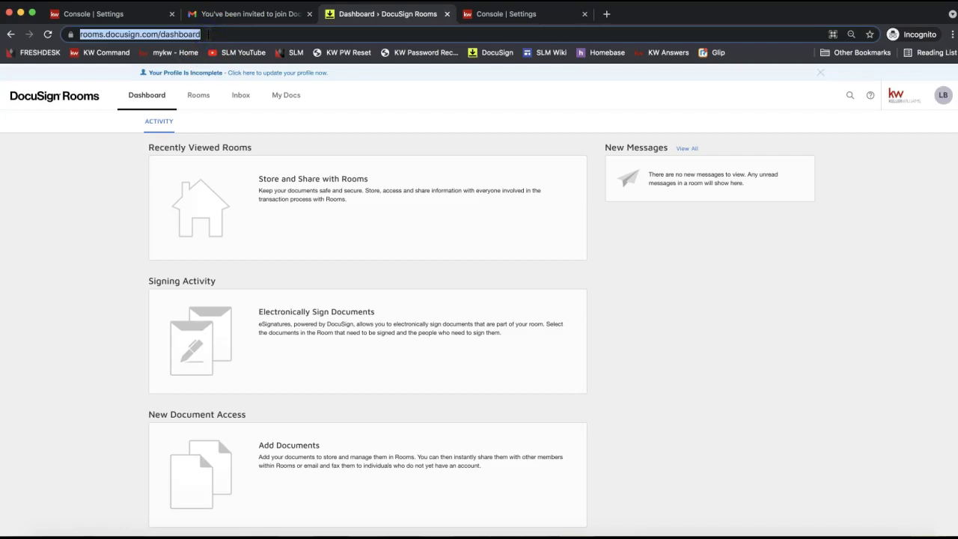
text(realestate.docusign)
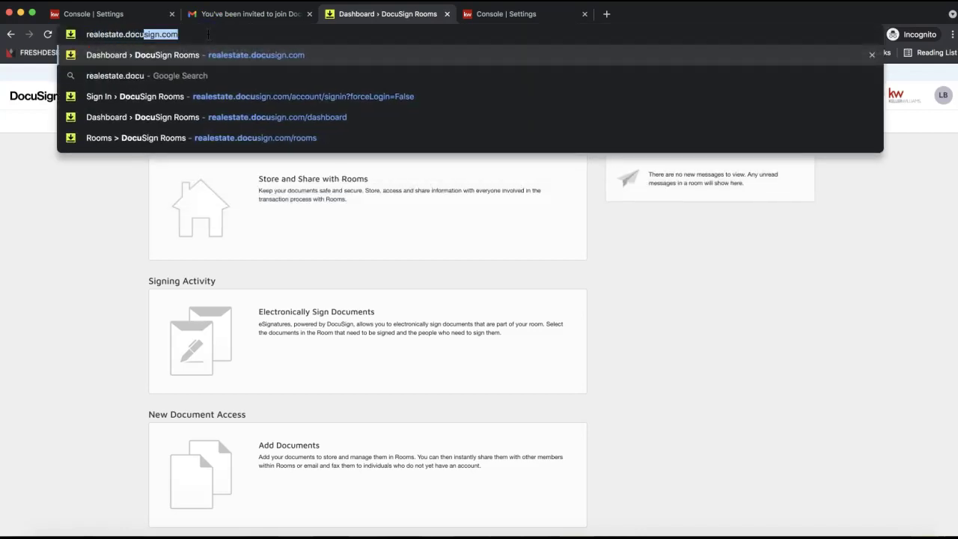
double_click(112, 34)
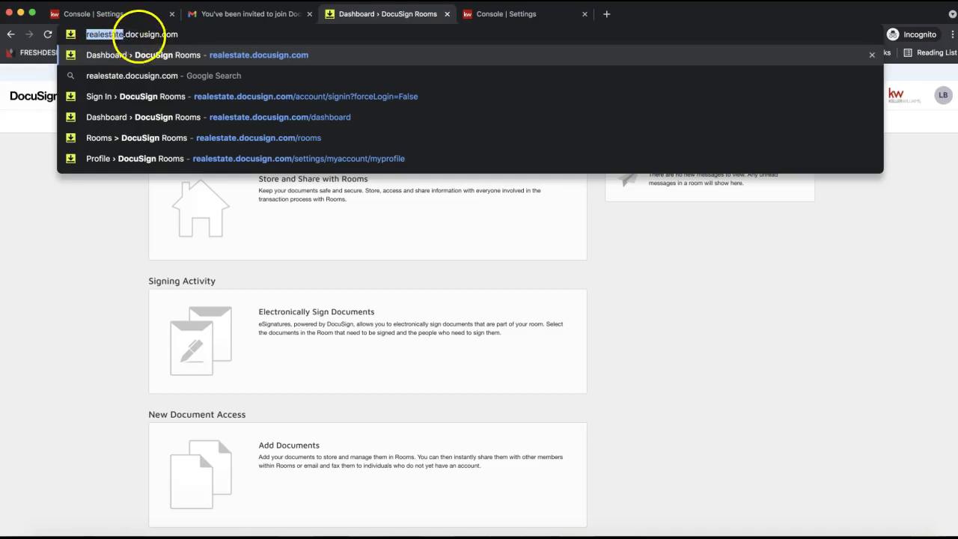
click(53, 290)
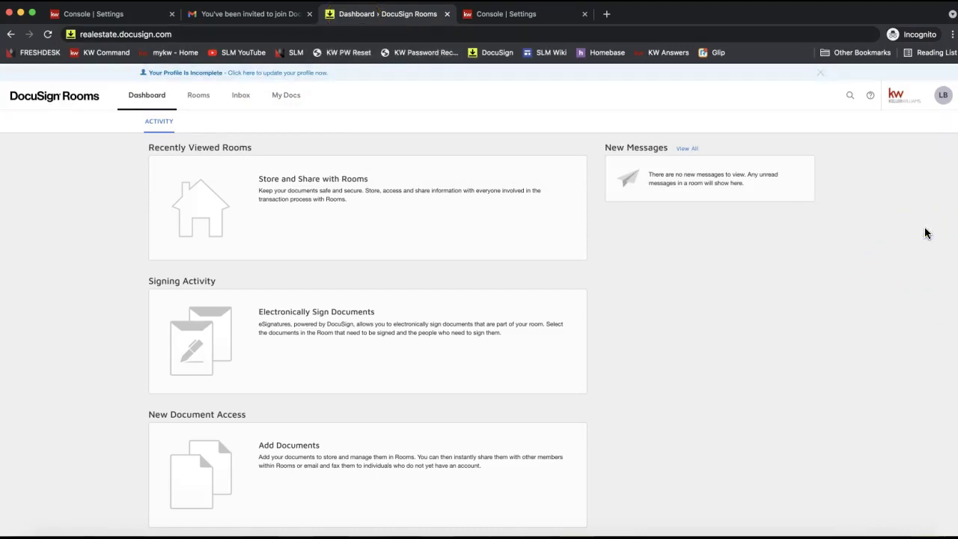
click(944, 103)
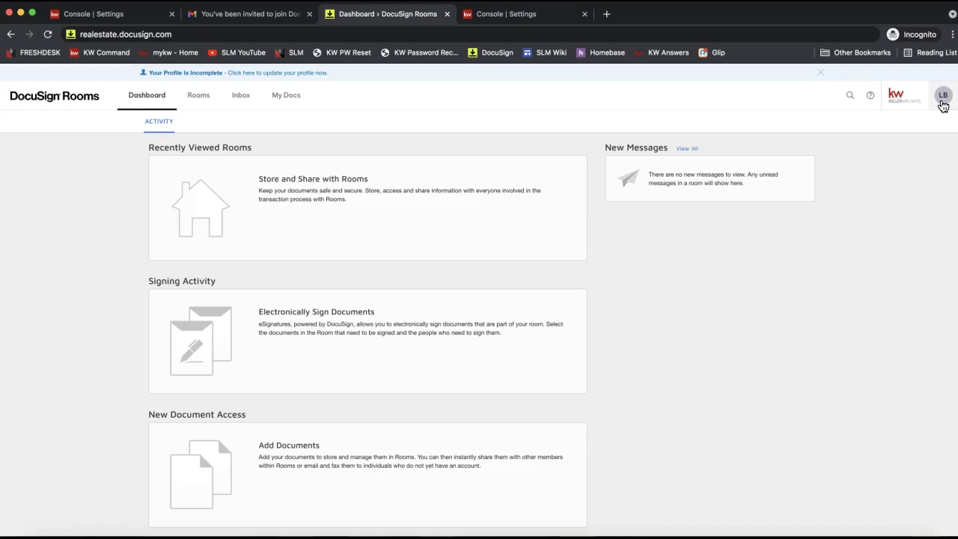
click(942, 103)
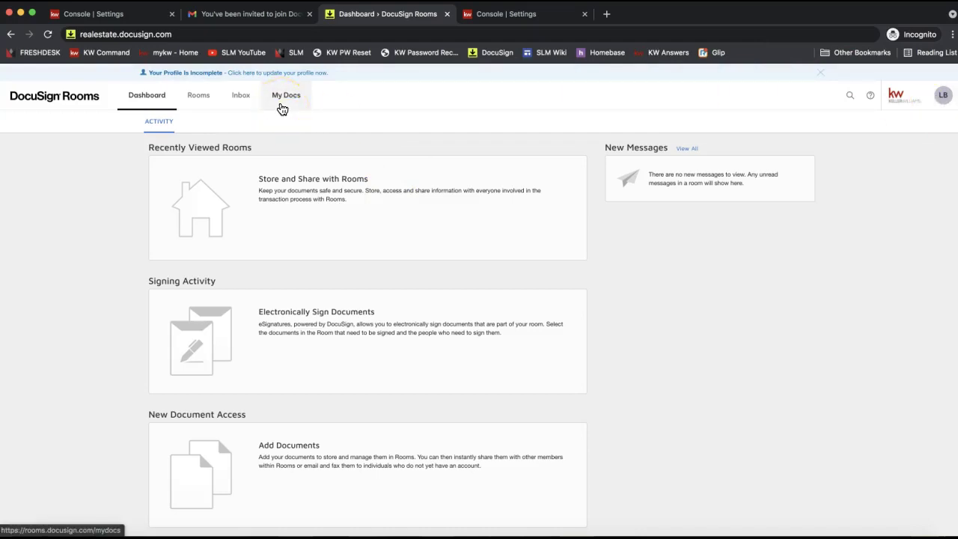
Open the Forms library under My Docs
click(282, 109)
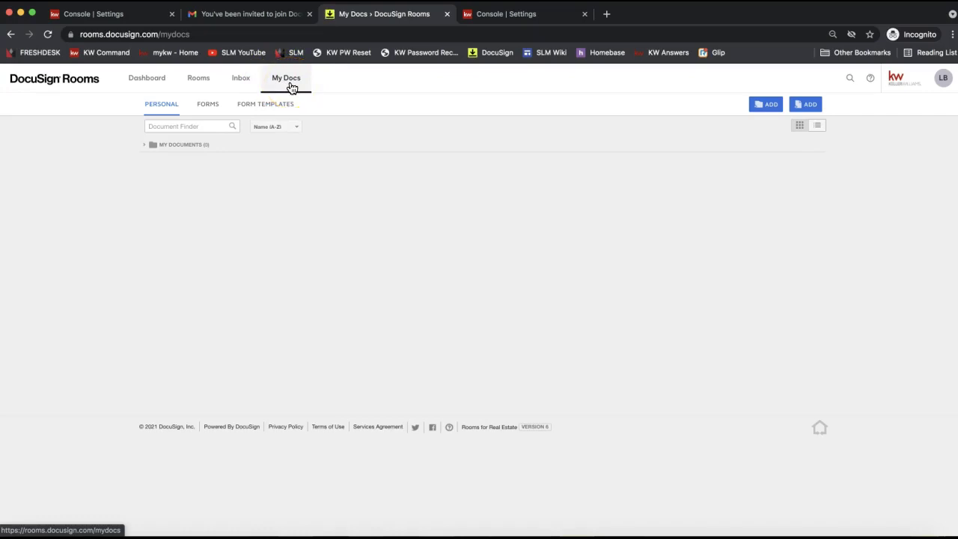
click(289, 87)
click(207, 111)
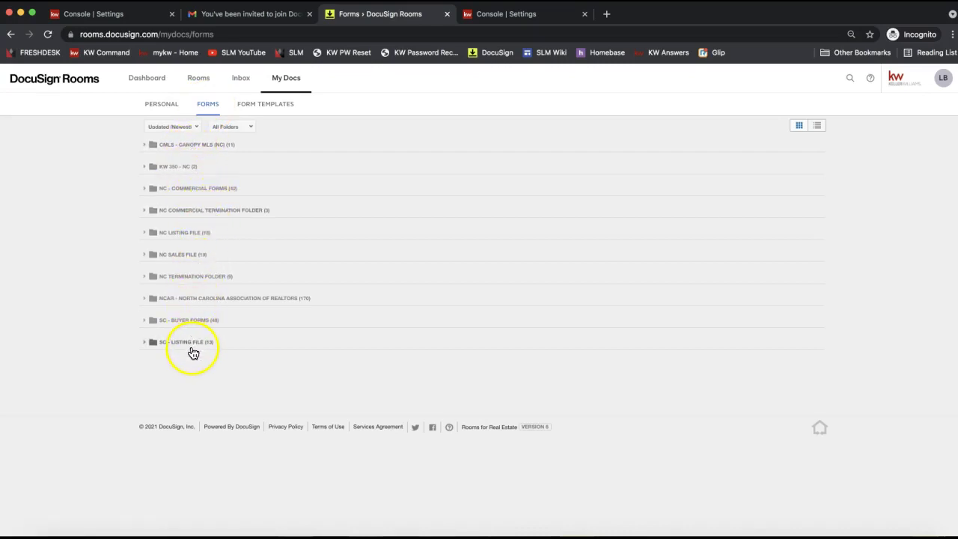
Expand the SC - BUYER FORMS, NC LISTING FILE and SC - LISTING FILE folders
click(189, 321)
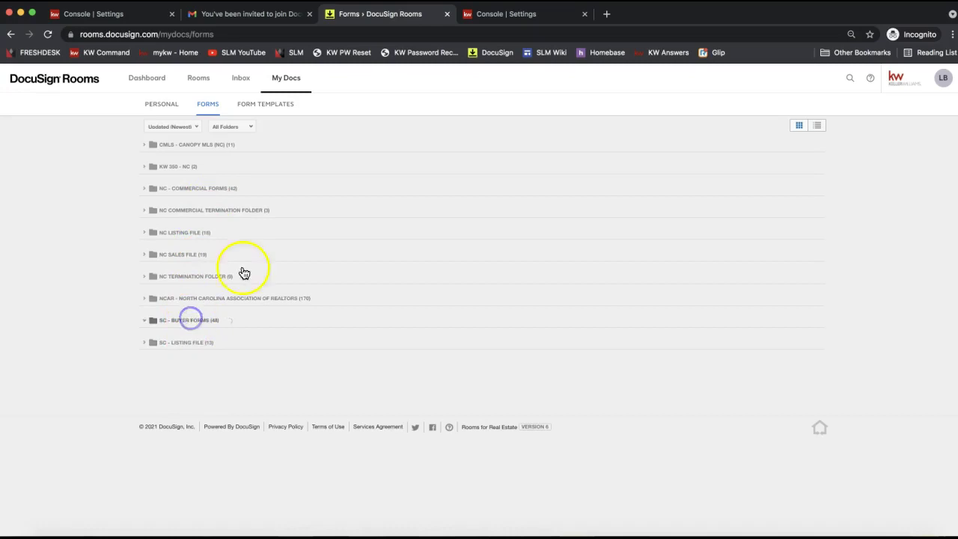
click(180, 233)
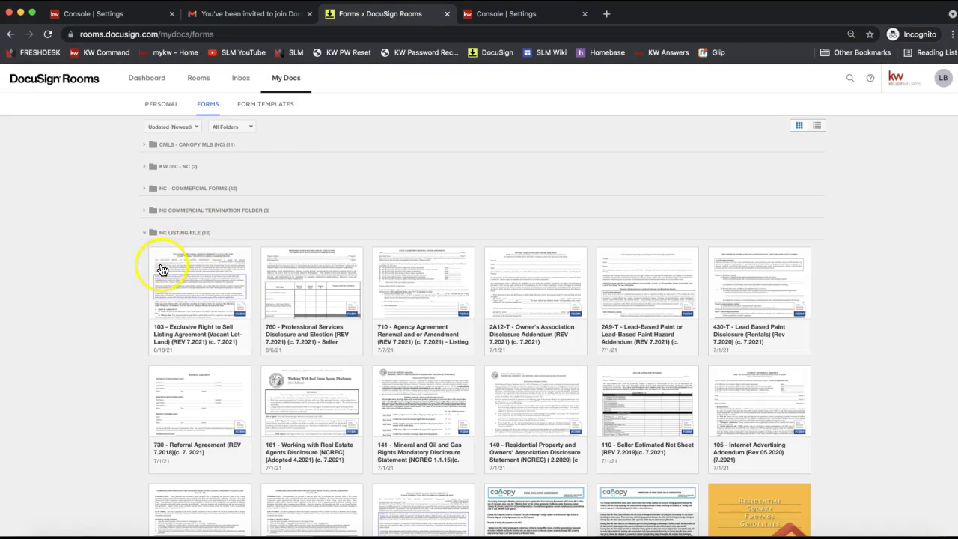
scroll(594, 342, down, 4)
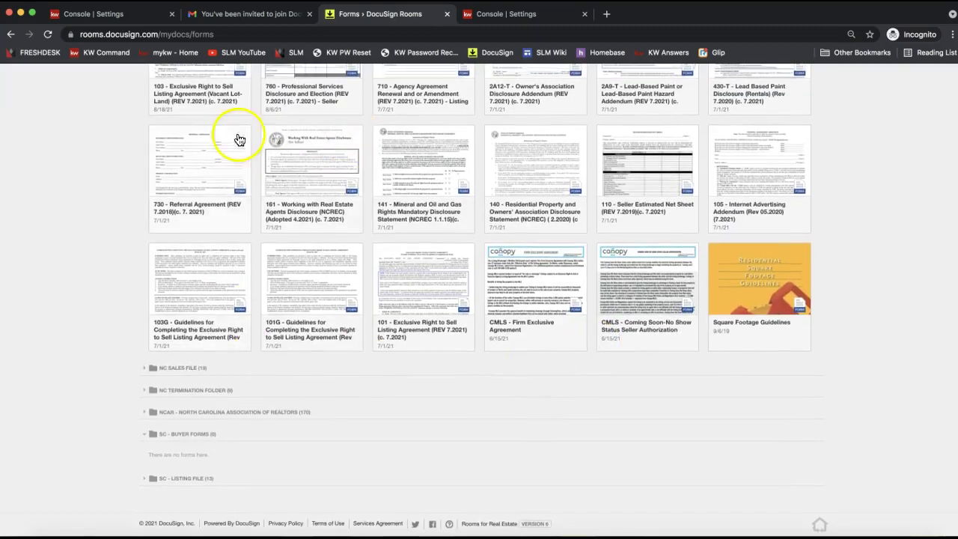
scroll(227, 178, up, 3)
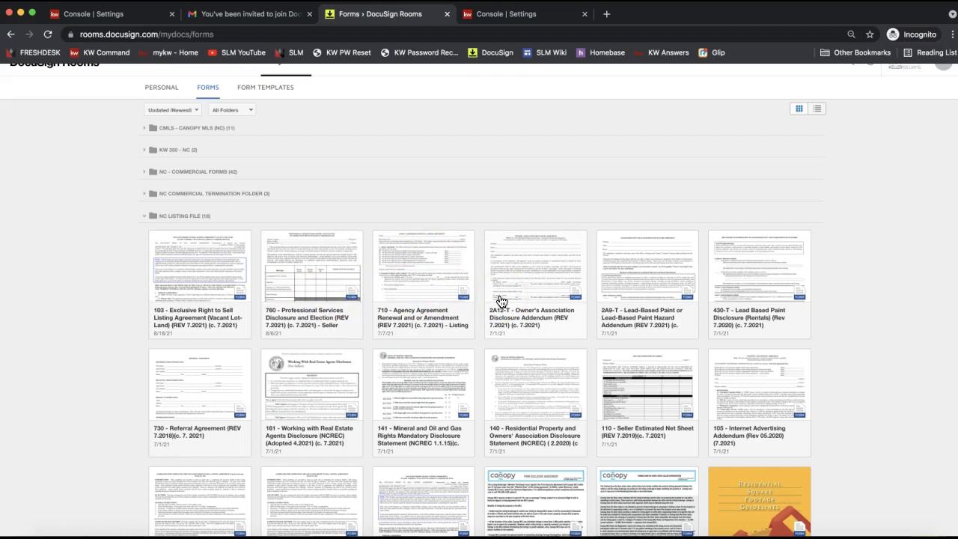
scroll(501, 301, down, 2)
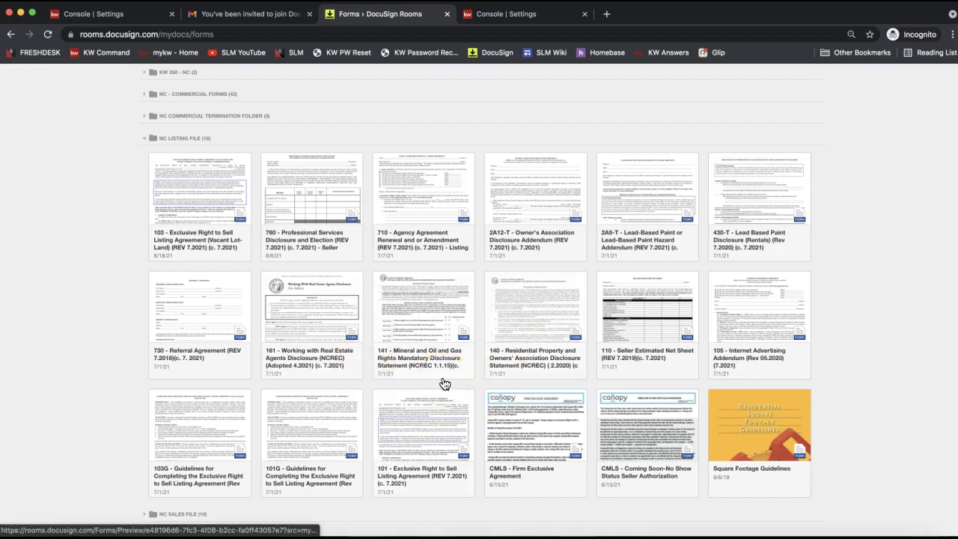
scroll(444, 383, down, 4)
click(226, 441)
scroll(209, 450, down, 1)
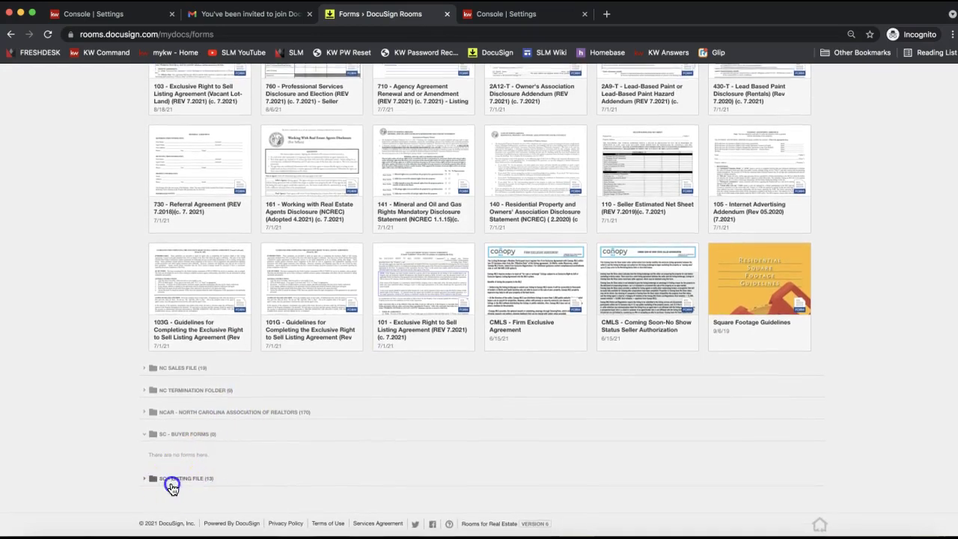
click(166, 478)
scroll(230, 441, up, 1)
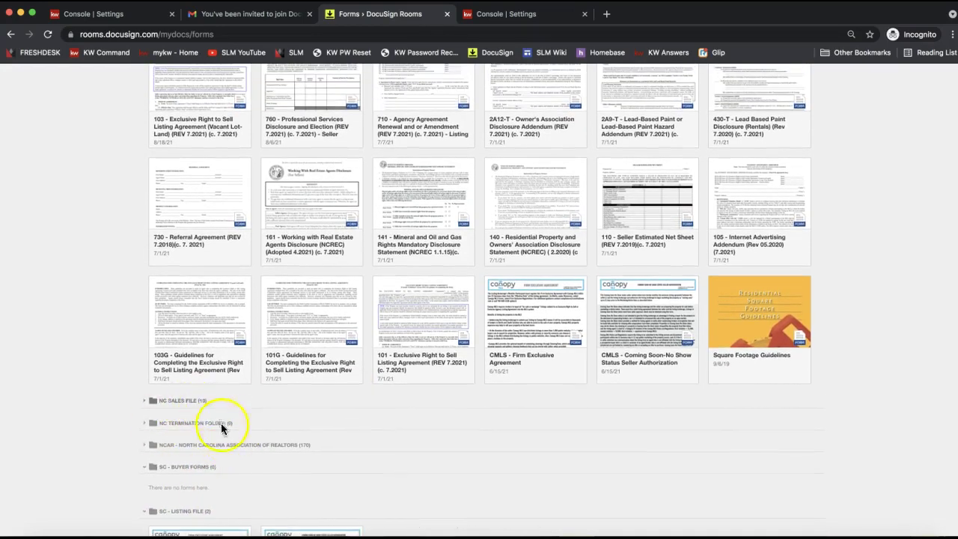
scroll(154, 458, down, 3)
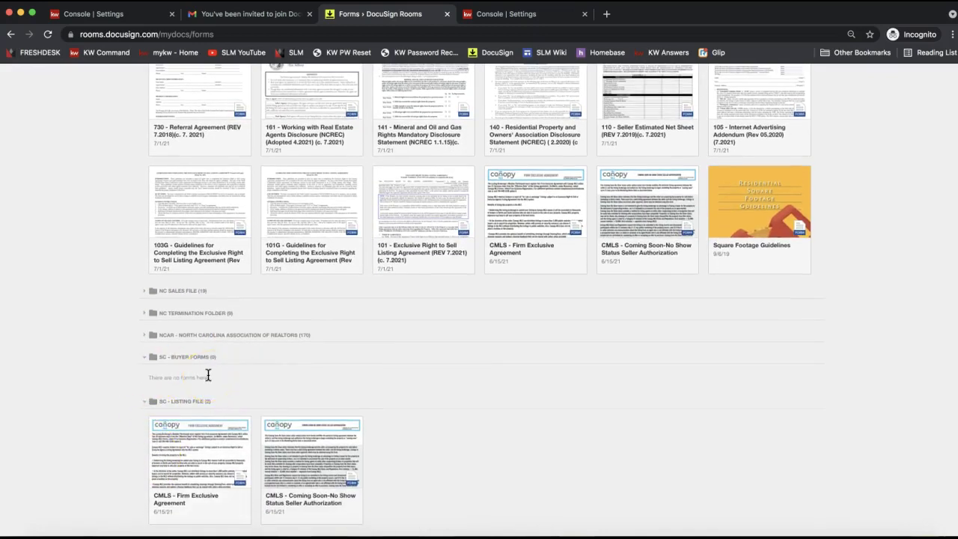
scroll(387, 366, up, 8)
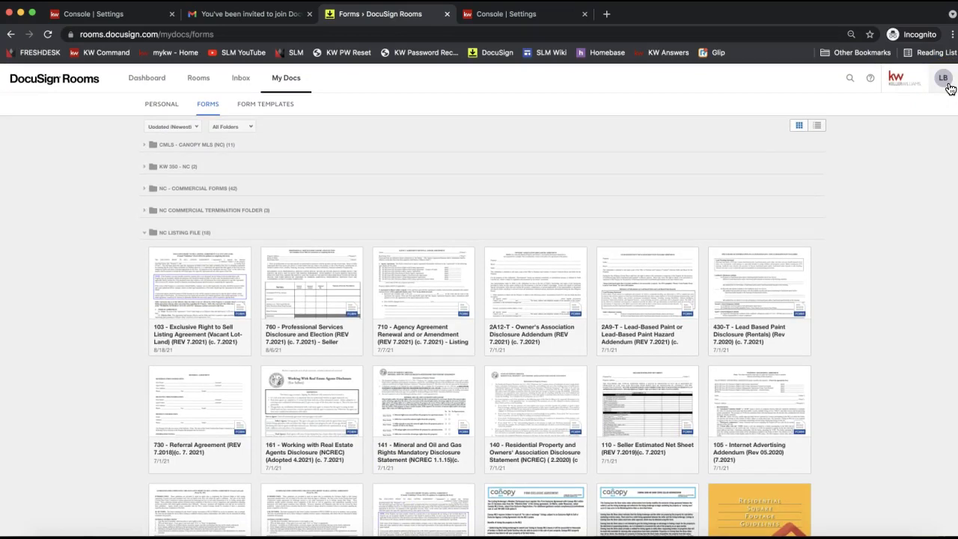
Choose Preferences from the LB account menu to load the My Preferences profile page
click(943, 84)
click(941, 84)
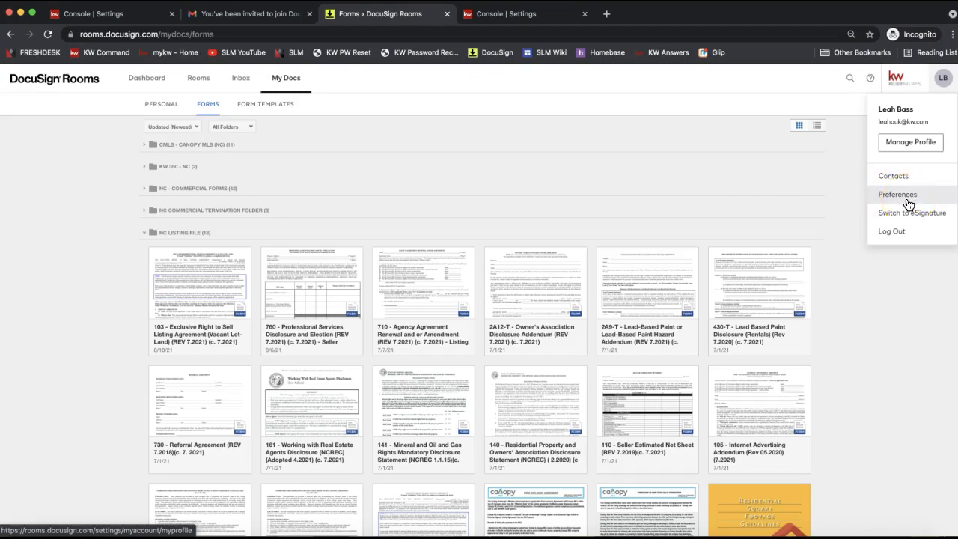
click(907, 201)
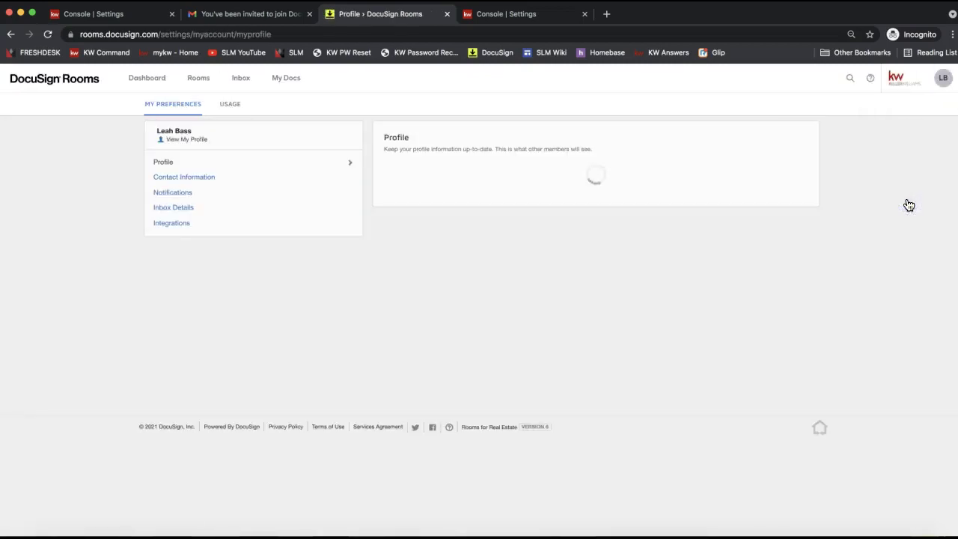
click(943, 79)
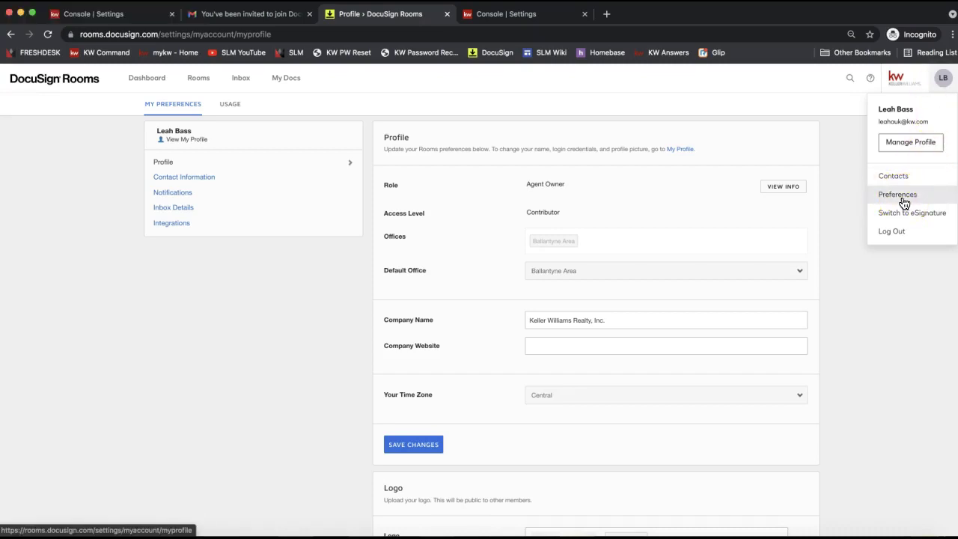
In Integrations, use ADD PROVIDER under DocuSign Forms Settings to list the forms providers
click(167, 232)
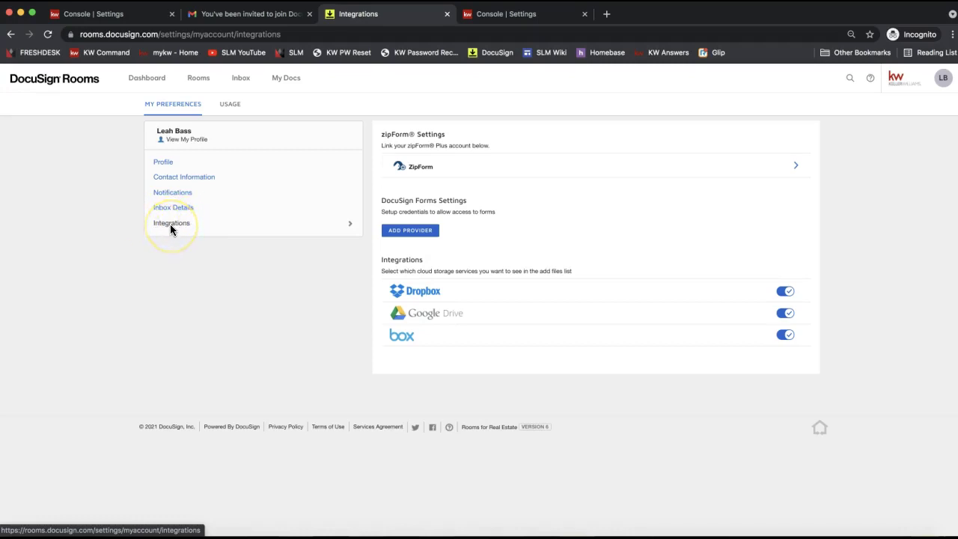
double_click(399, 201)
triple_click(399, 201)
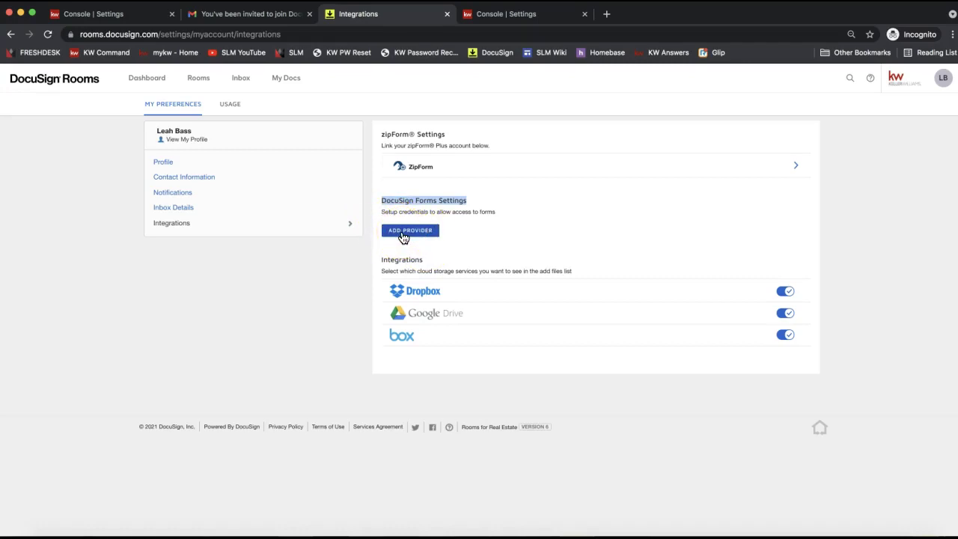
click(404, 234)
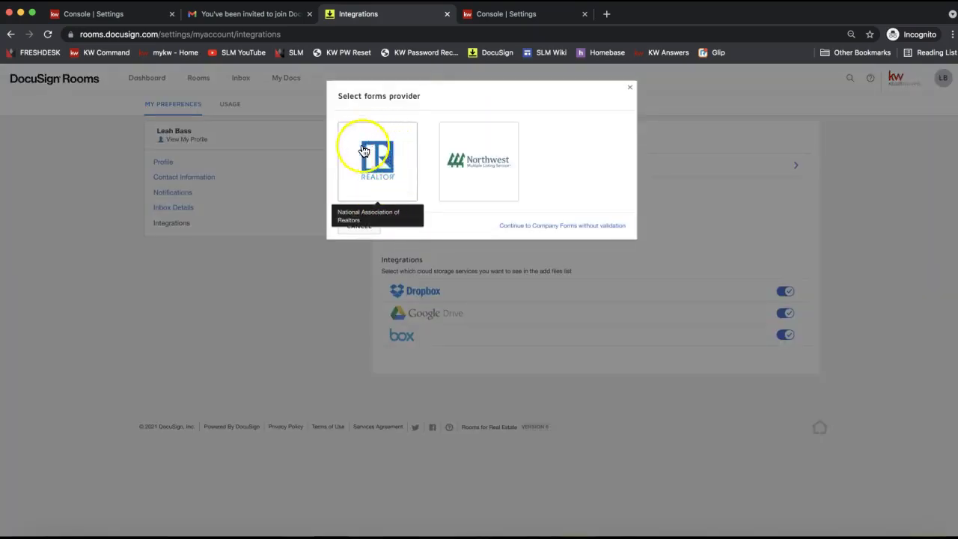
Pick the National Association of Realtors provider, then select the NRDS ID and Last Name fields
click(365, 189)
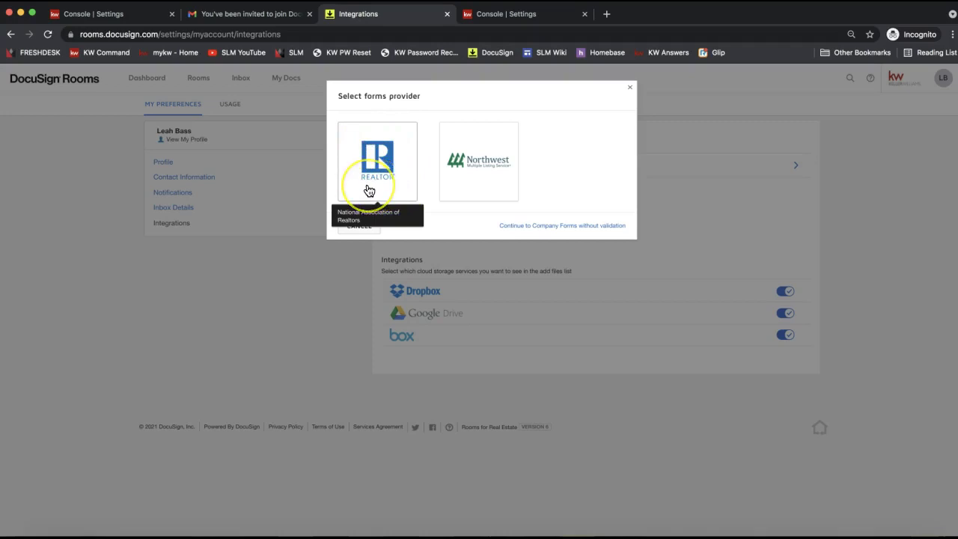
click(368, 189)
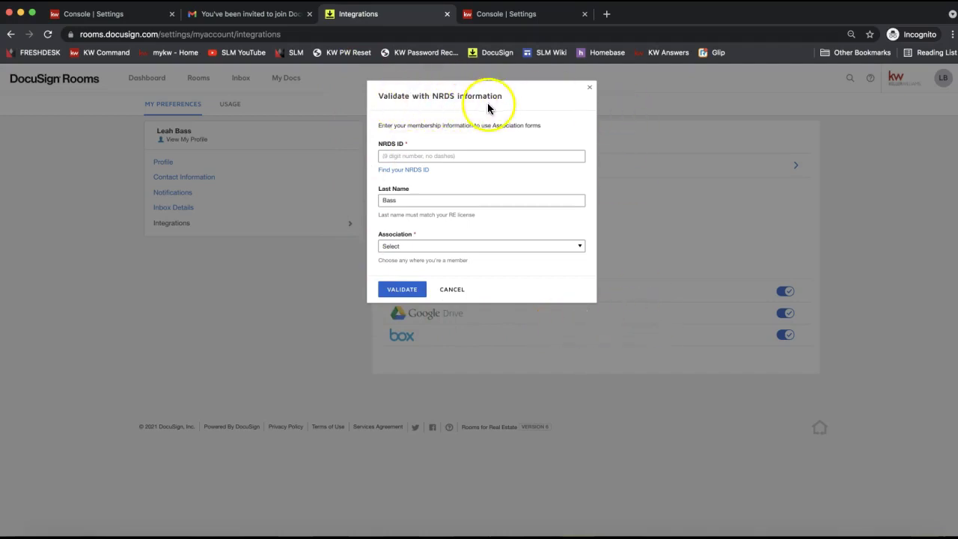
click(387, 155)
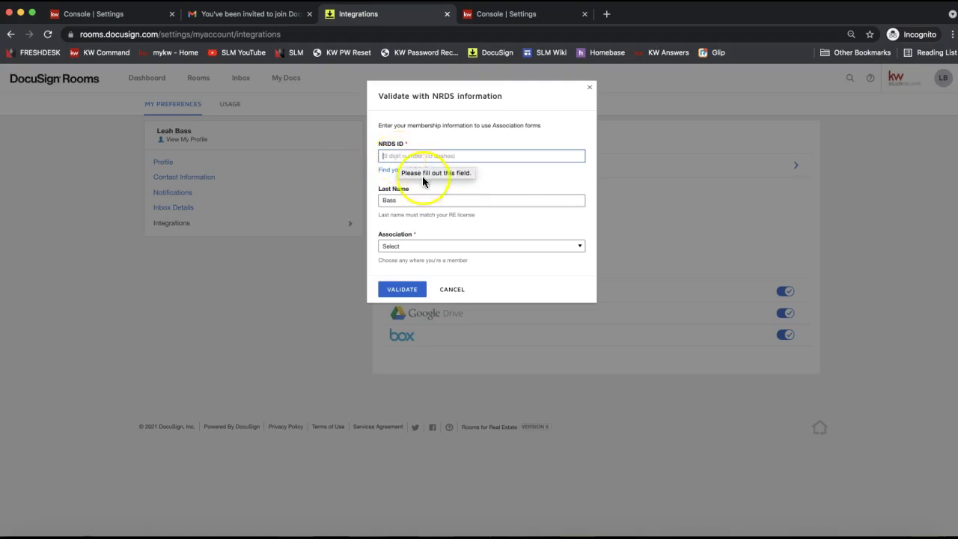
double_click(410, 200)
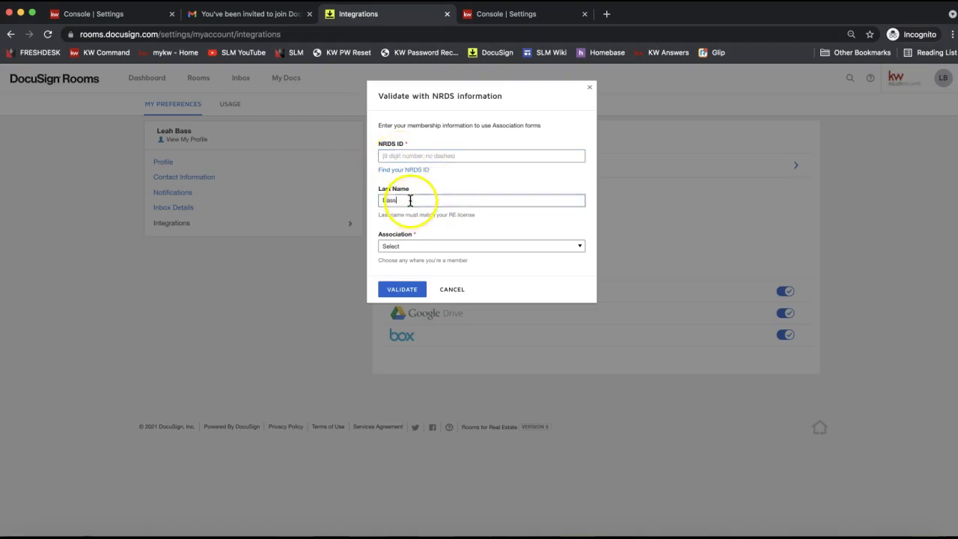
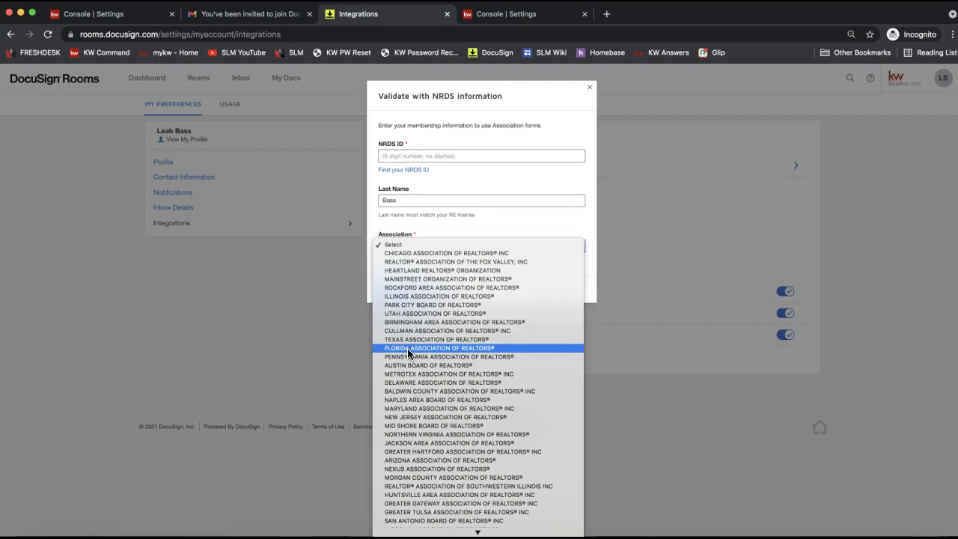
Close the association list and open a new incognito tab showing the Other Bookmarks folder
click(411, 356)
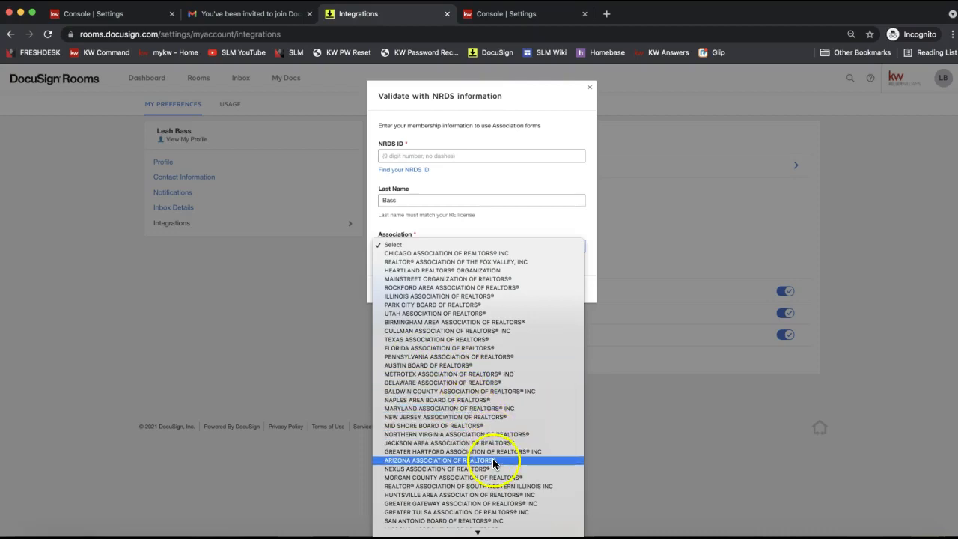
click(909, 36)
click(606, 13)
click(862, 54)
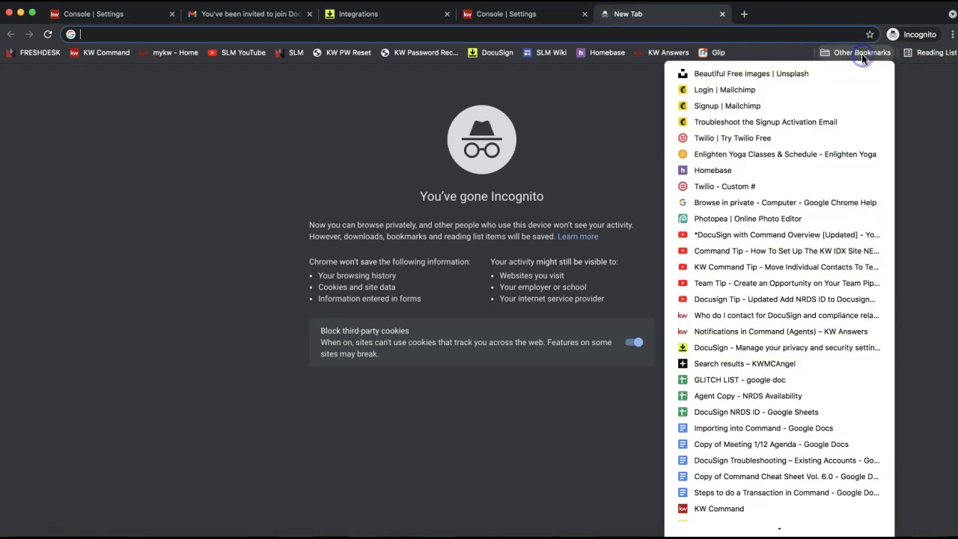
Try the DocuSign NRDS ID bookmark, close its Access Denied tab, and switch to the NRDS Availability window
click(734, 412)
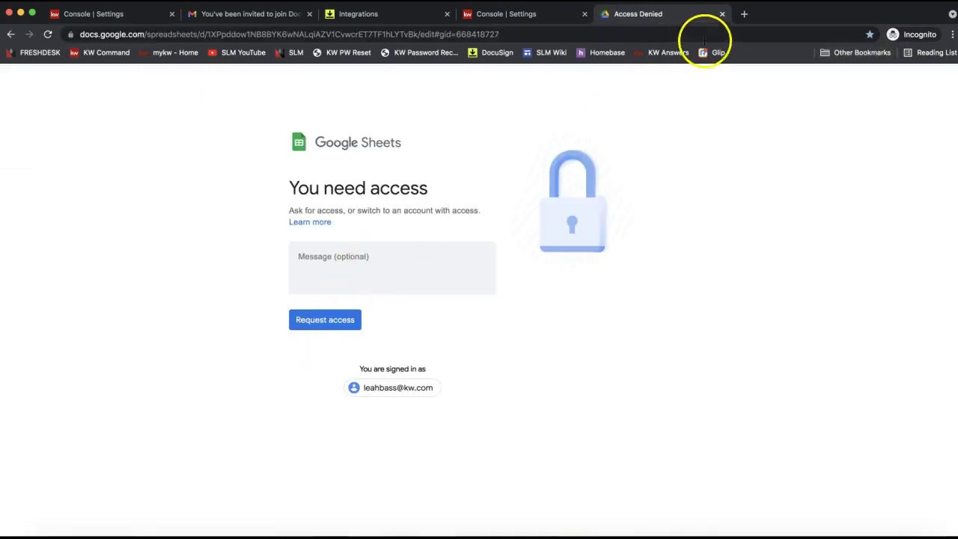
click(722, 14)
mouse_move(640, 18)
mouse_down()
mouse_move(635, 77)
mouse_move(644, 33)
mouse_up()
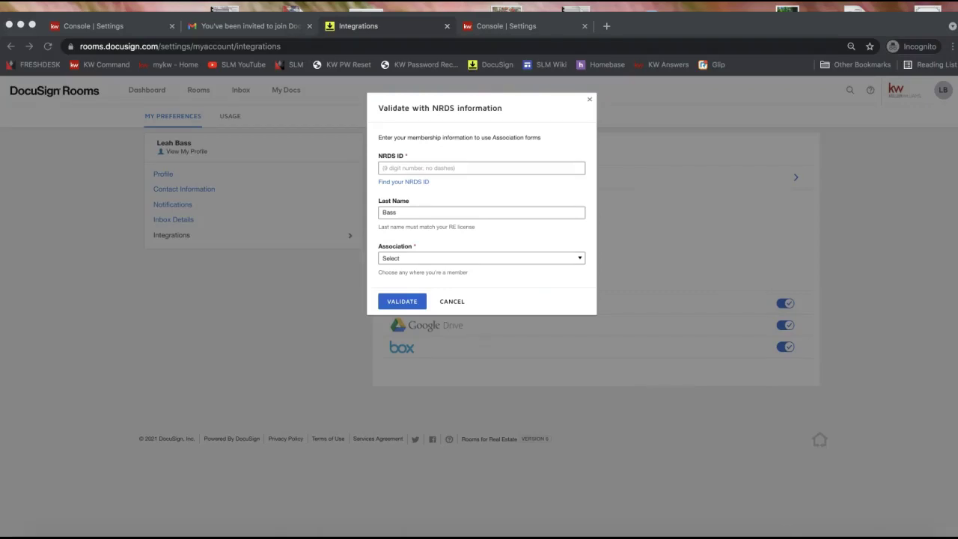
key(ctrl+Left)
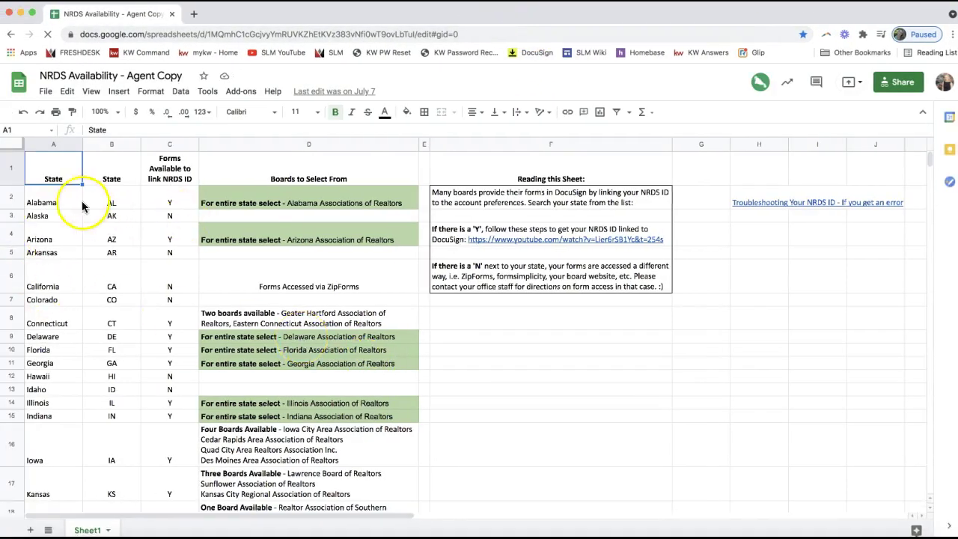
Select the State and Forms Available columns and check the Alabama, Arizona and Florida board entries
click(55, 141)
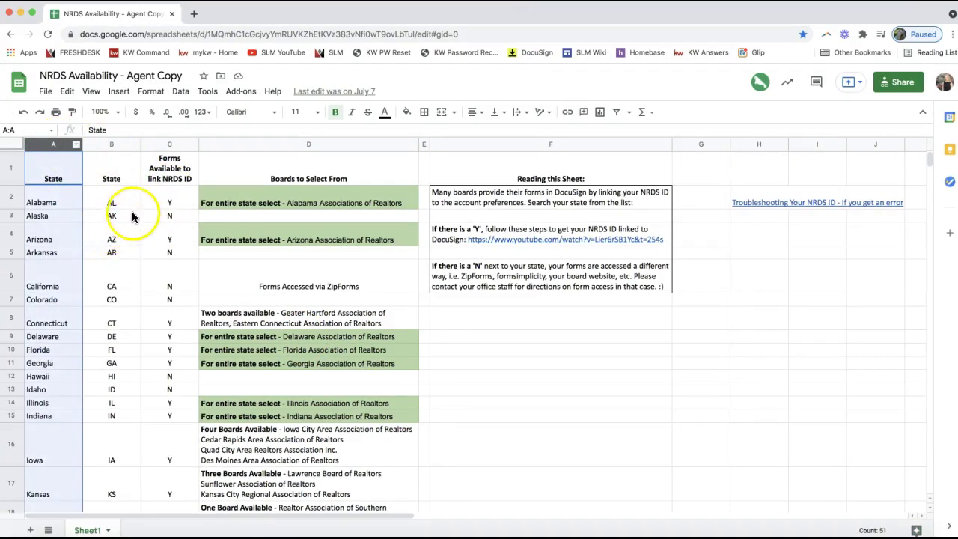
click(170, 144)
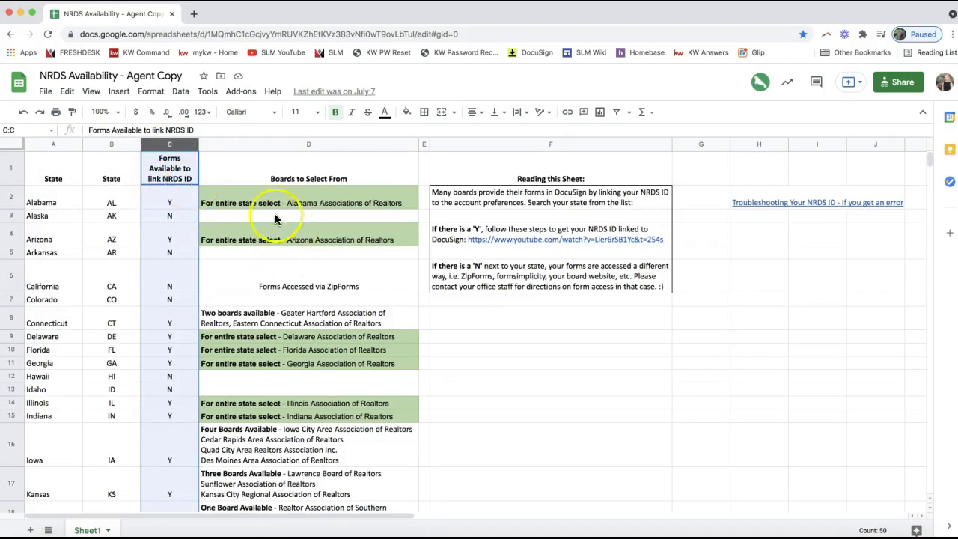
click(258, 200)
click(233, 243)
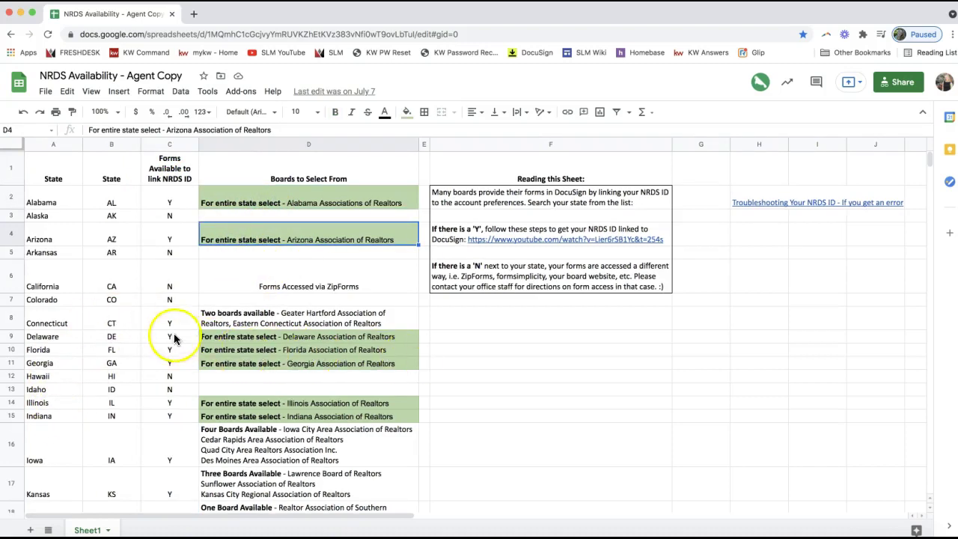
click(124, 350)
click(315, 350)
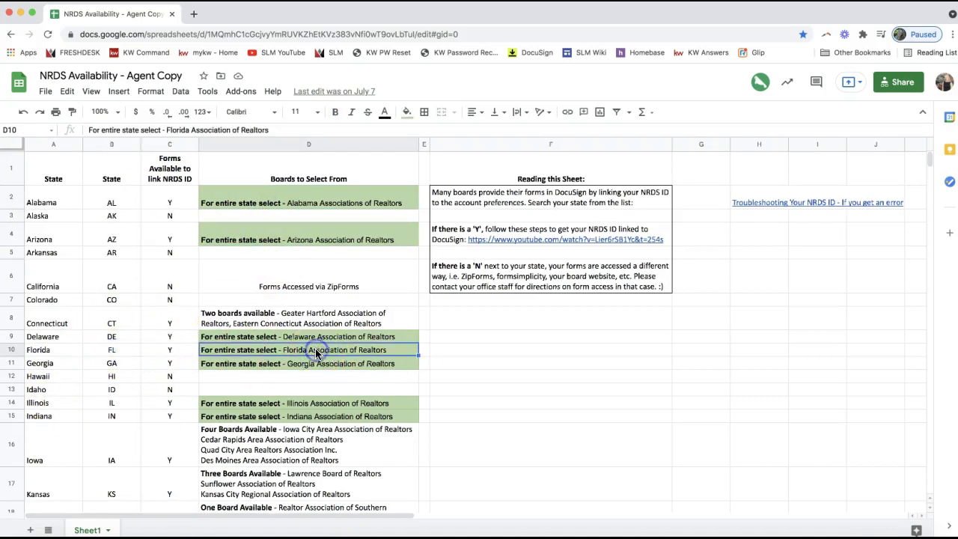
Scroll down to check Texas's board (D44) and South Carolina, then move the Sheets window aside
scroll(316, 355, down, 5)
scroll(315, 354, down, 3)
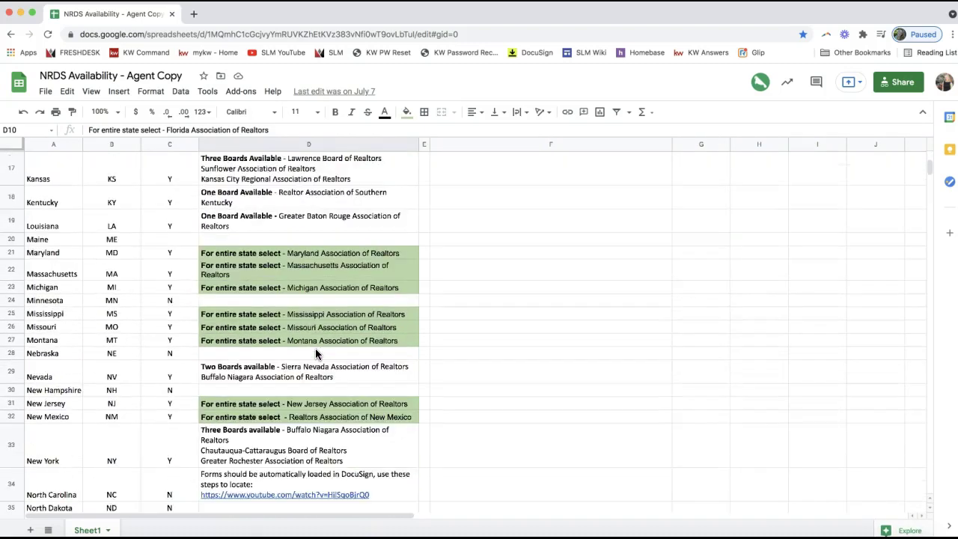
scroll(315, 354, down, 2)
scroll(315, 354, down, 3)
click(111, 445)
click(292, 446)
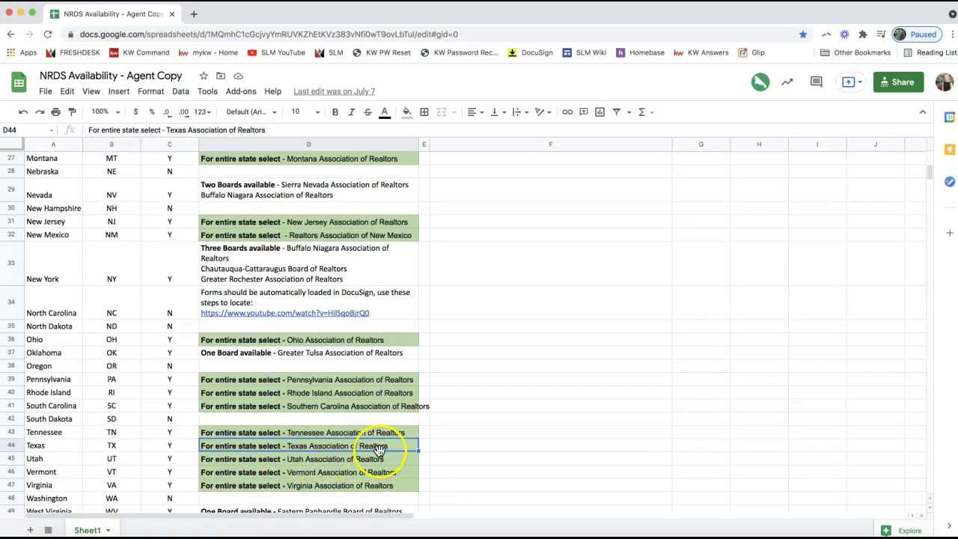
click(123, 406)
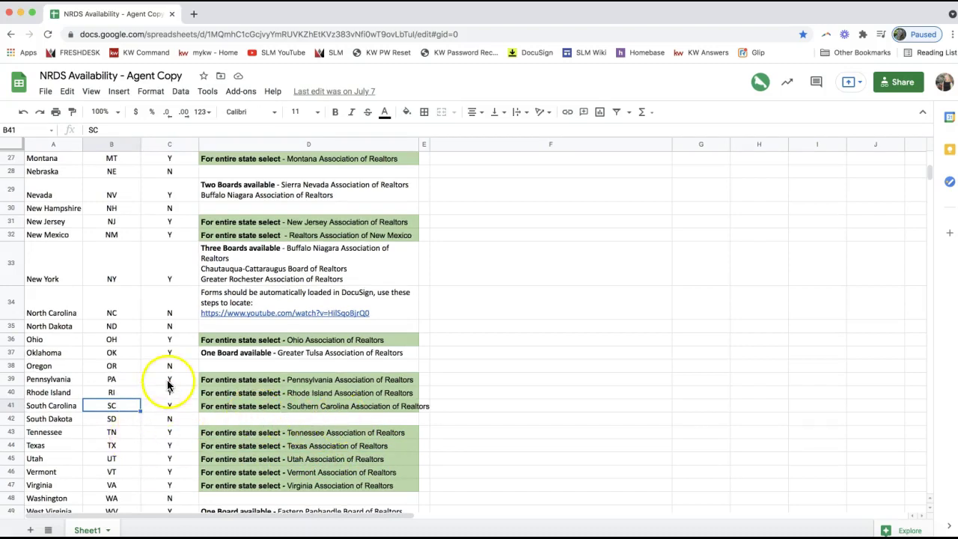
drag(233, 16, 957, 18)
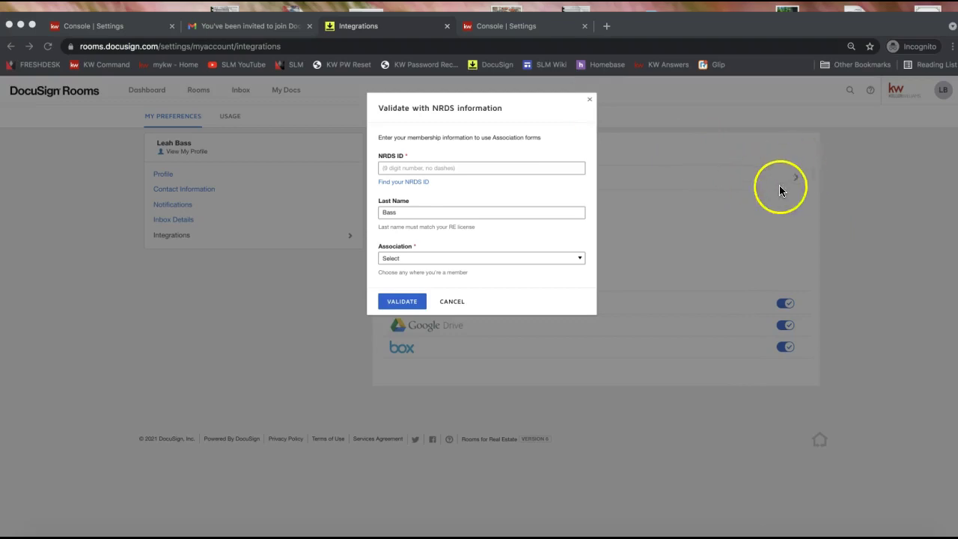
Choose TEXAS ASSOCIATION OF REALTORS® as the association, leaving NRDS ID empty, and close the form
click(390, 168)
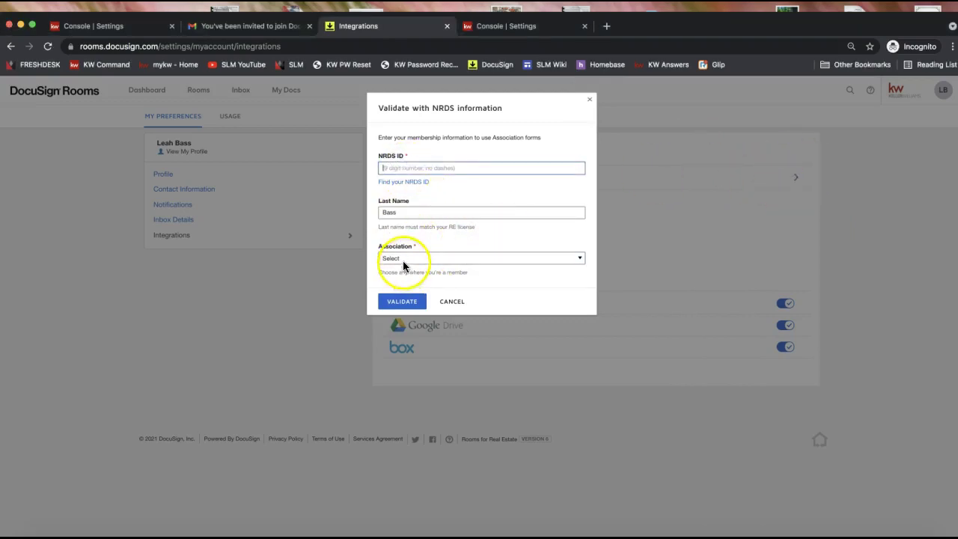
click(403, 259)
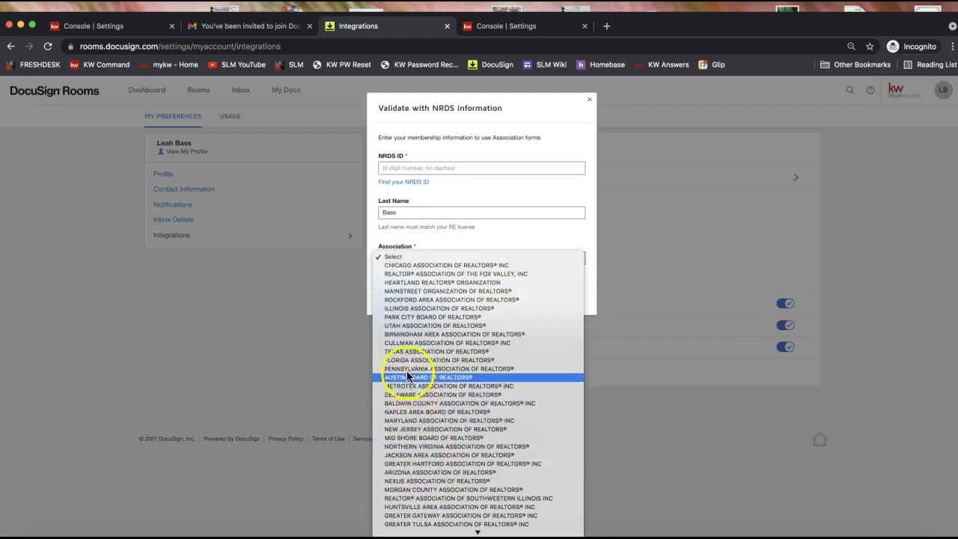
click(409, 351)
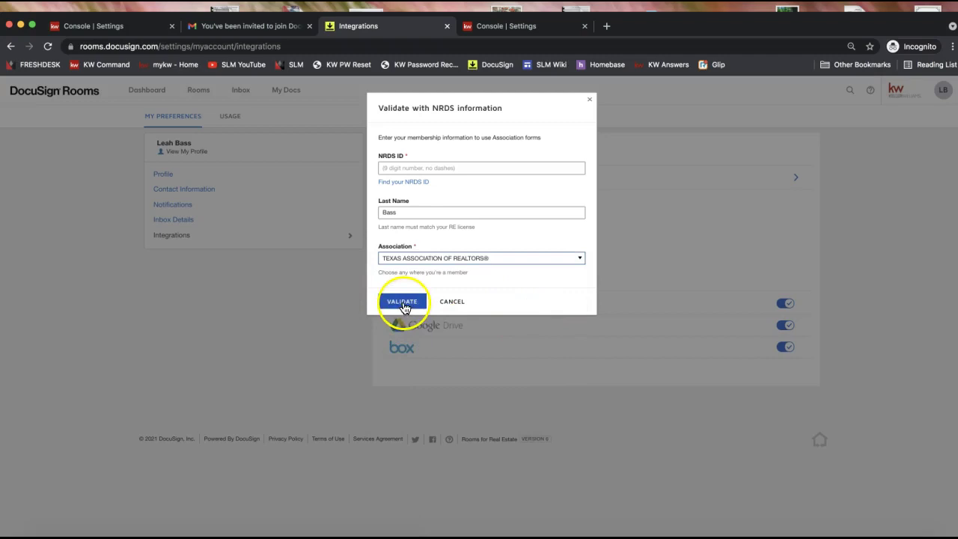
click(590, 102)
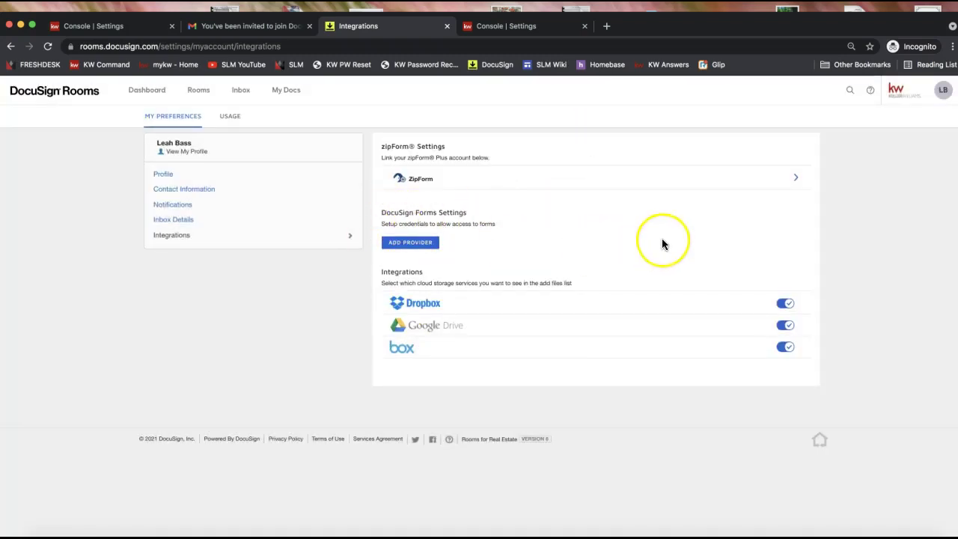
Open the ZipForm Plus dialog from the zipForm Settings row and put the cursor in the username field
click(424, 242)
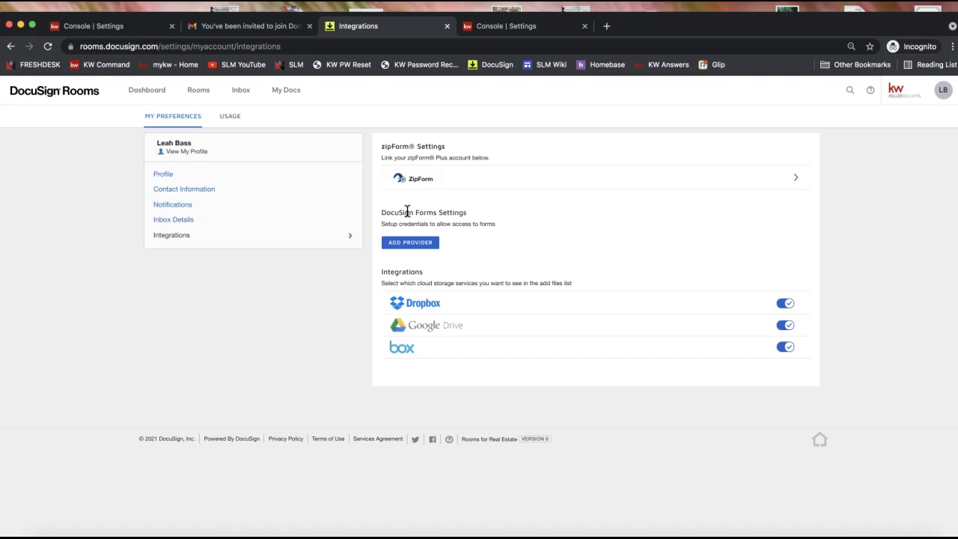
click(408, 191)
click(796, 182)
click(421, 170)
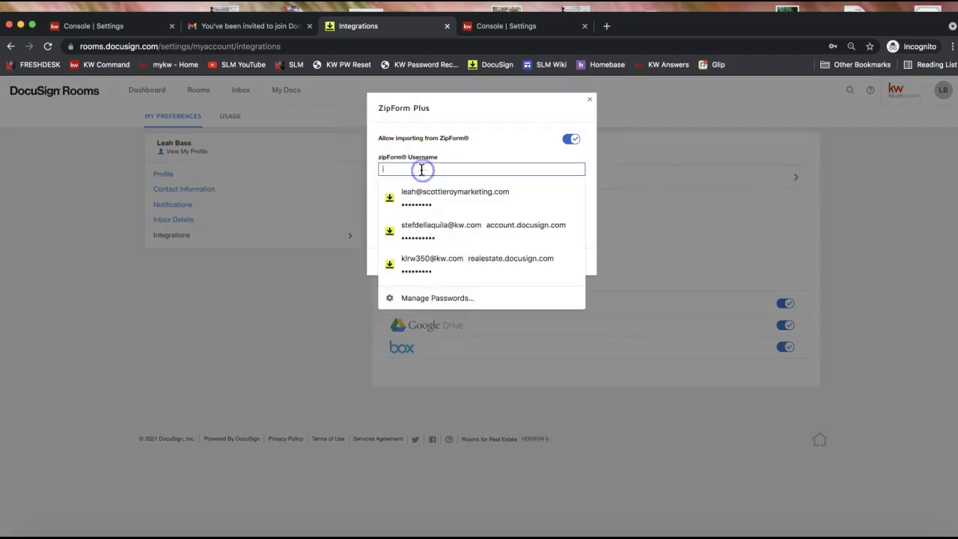
Inspect the ZipForm password and username fields, dismissing saved-password suggestions, then close the dialog empty
click(411, 202)
click(411, 142)
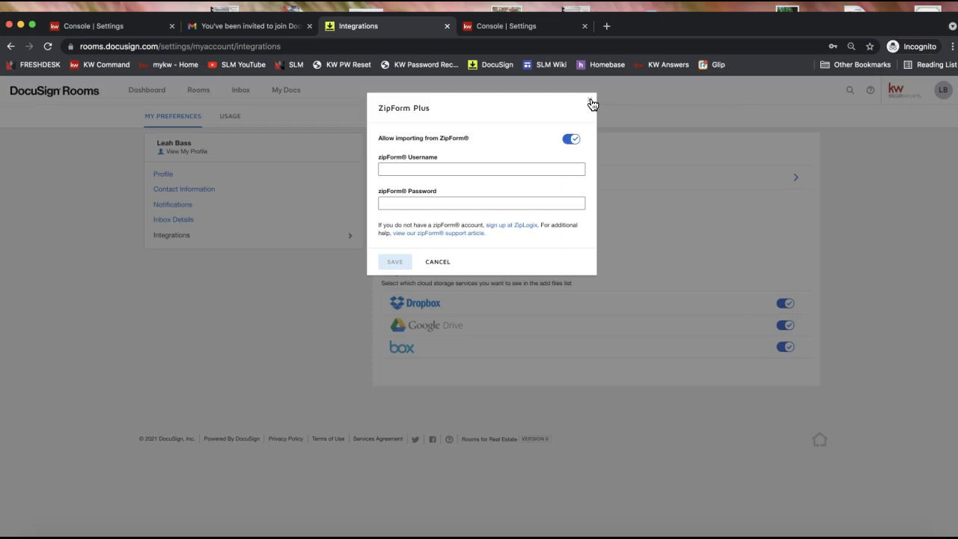
click(449, 169)
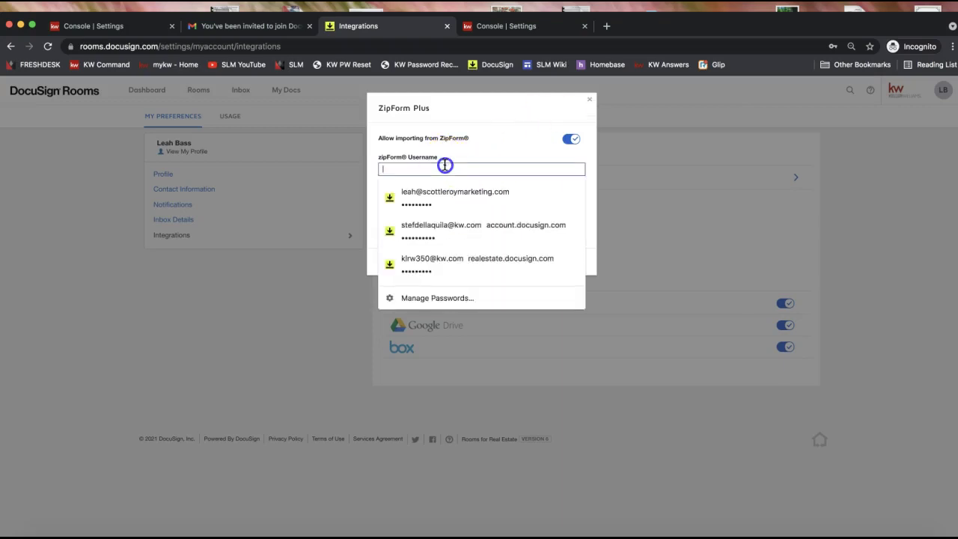
click(371, 174)
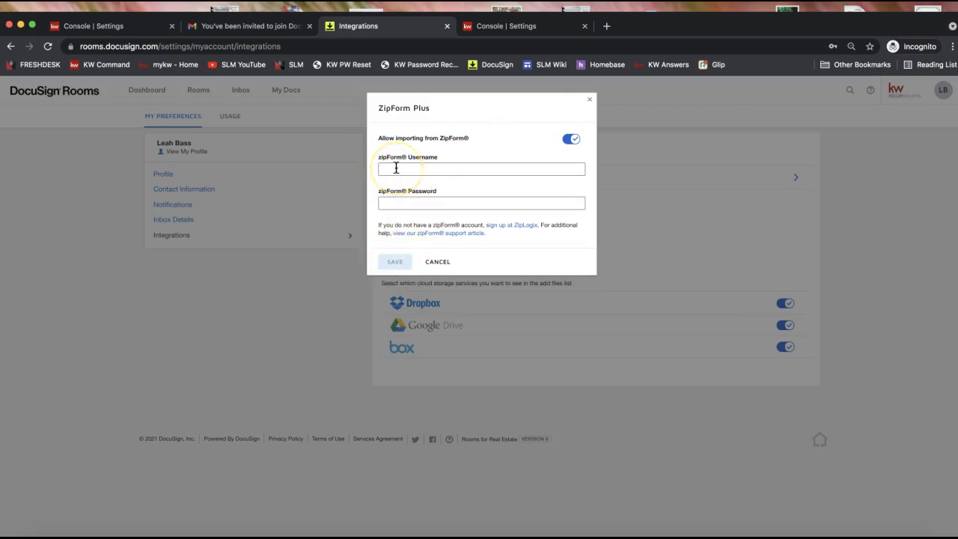
click(438, 165)
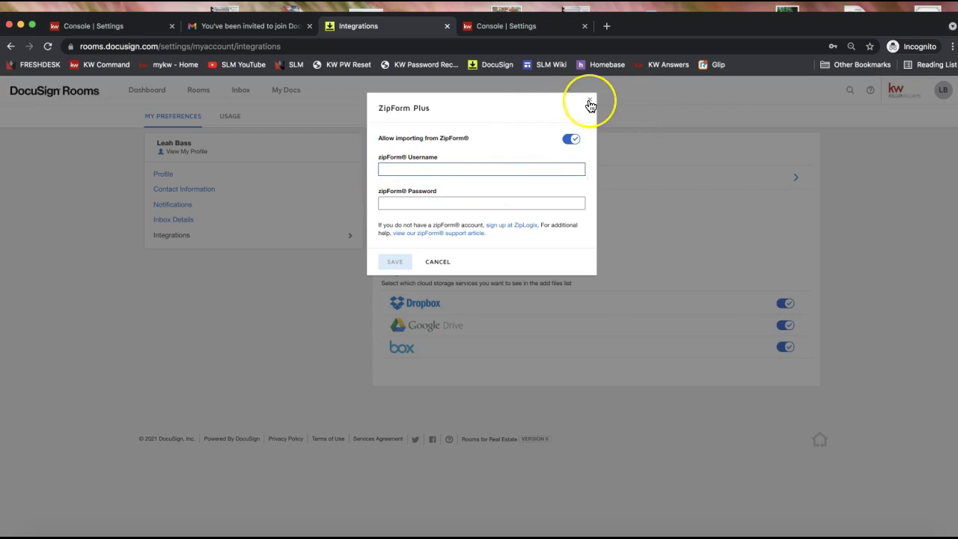
click(590, 103)
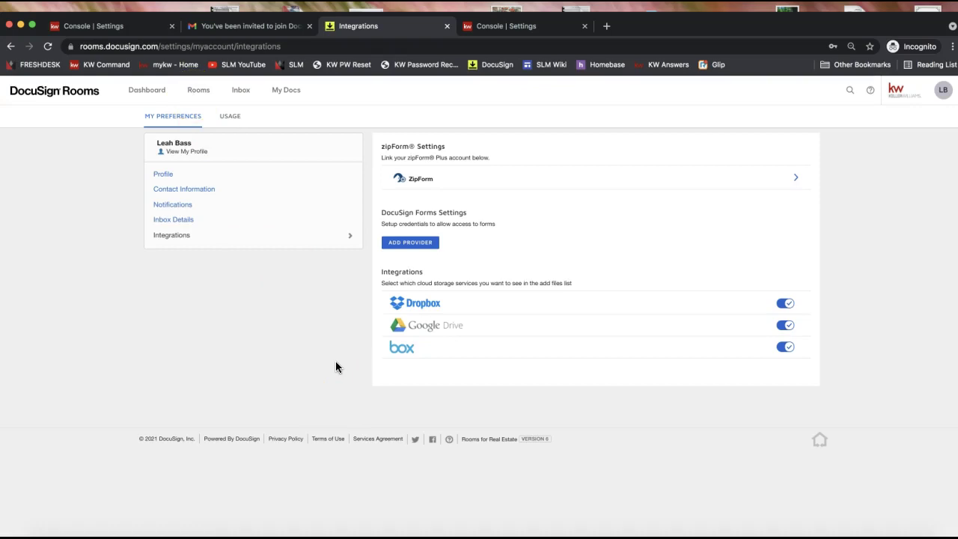
Go to the Rooms page, which shows no active rooms yet
click(187, 96)
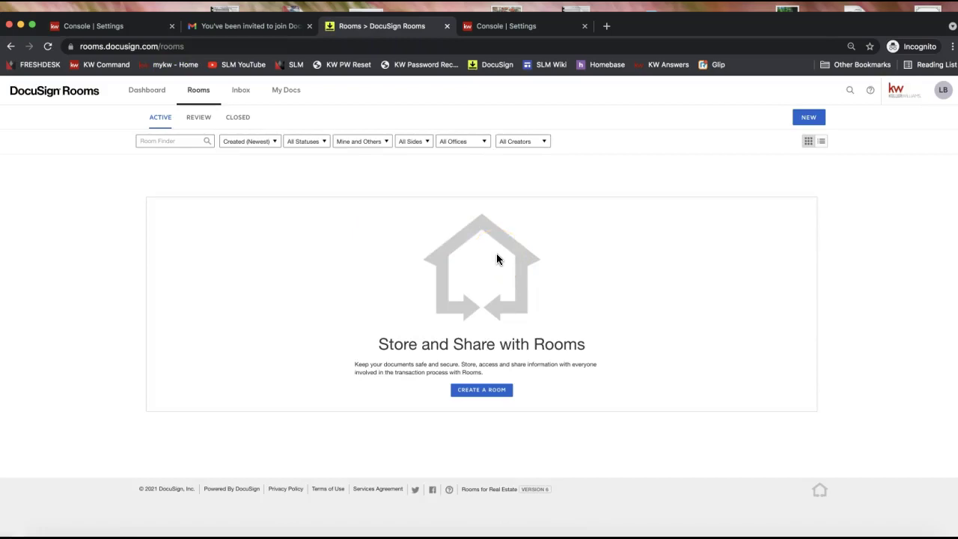
click(453, 183)
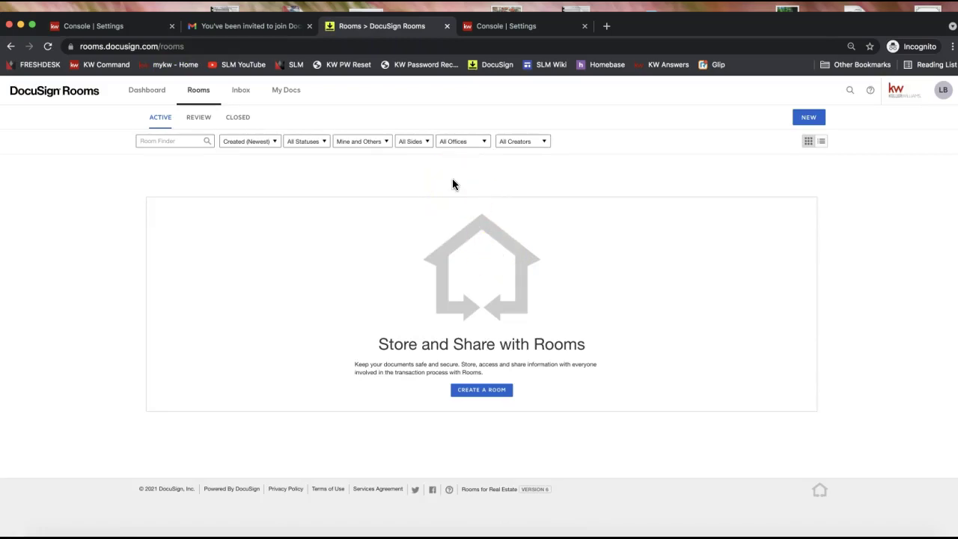